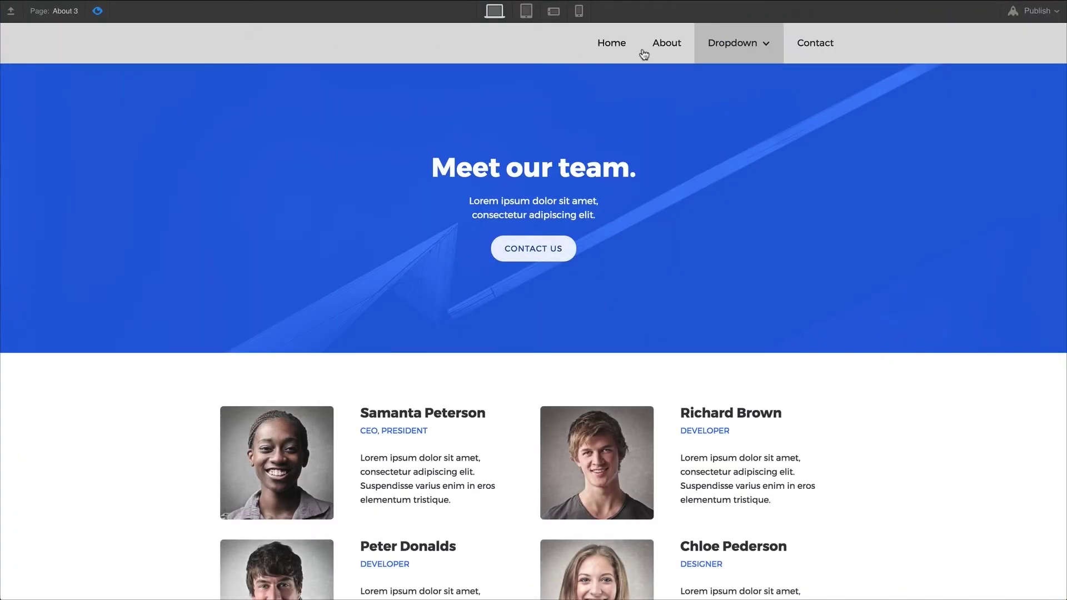
# Open the navbar Dropdown in preview to reveal its list of links.
pyautogui.click(747, 58)
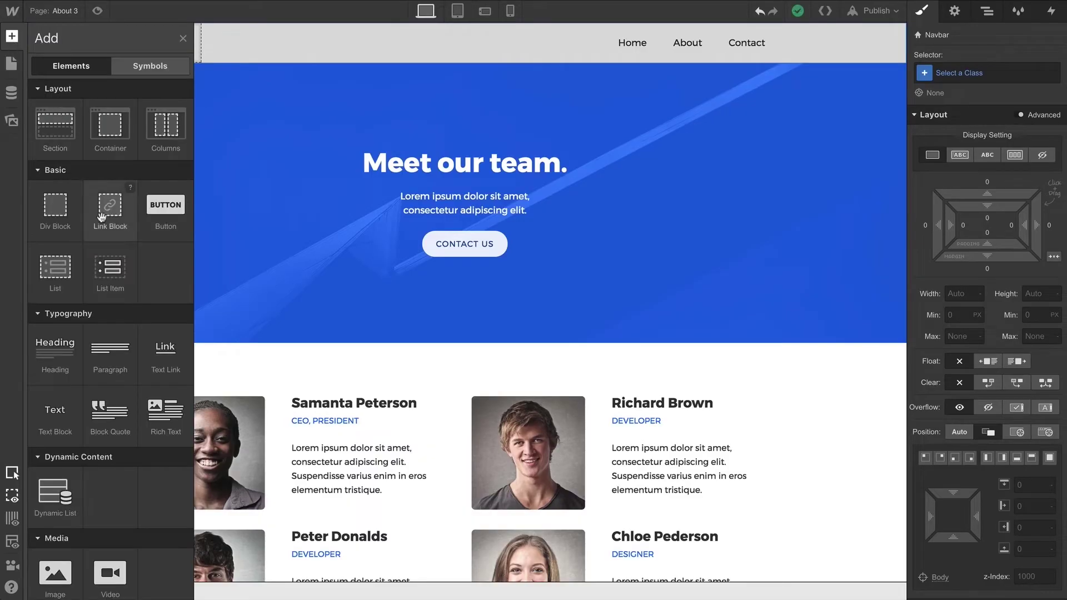
pyautogui.scroll(-5, 105, 229)
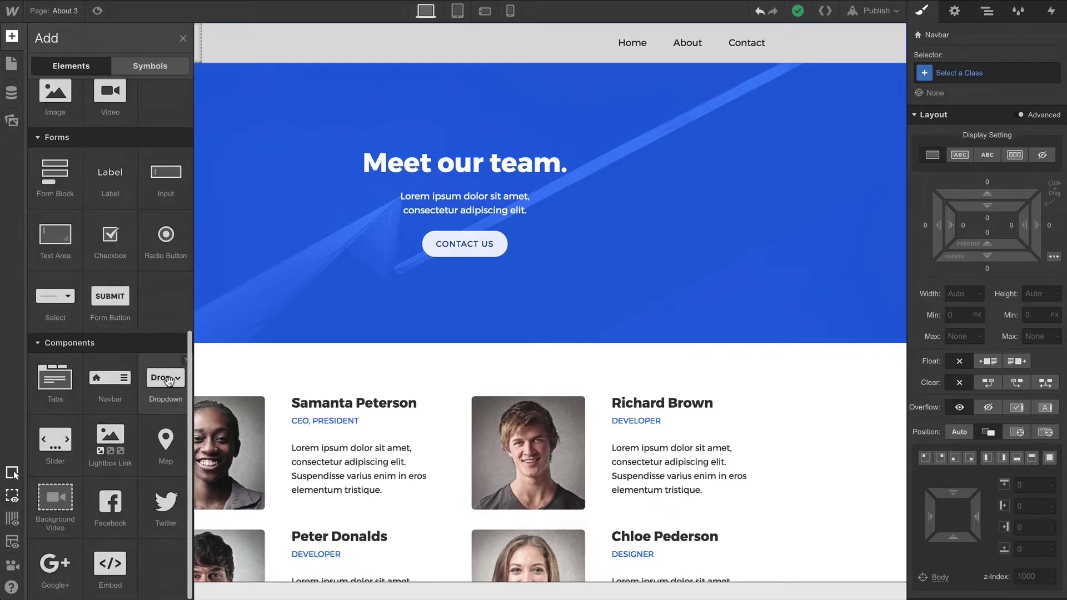
# Drag a Dropdown component into the navbar menu and position it between About and Contact.
pyautogui.moveTo(167, 379); pyautogui.dragTo(665, 42)
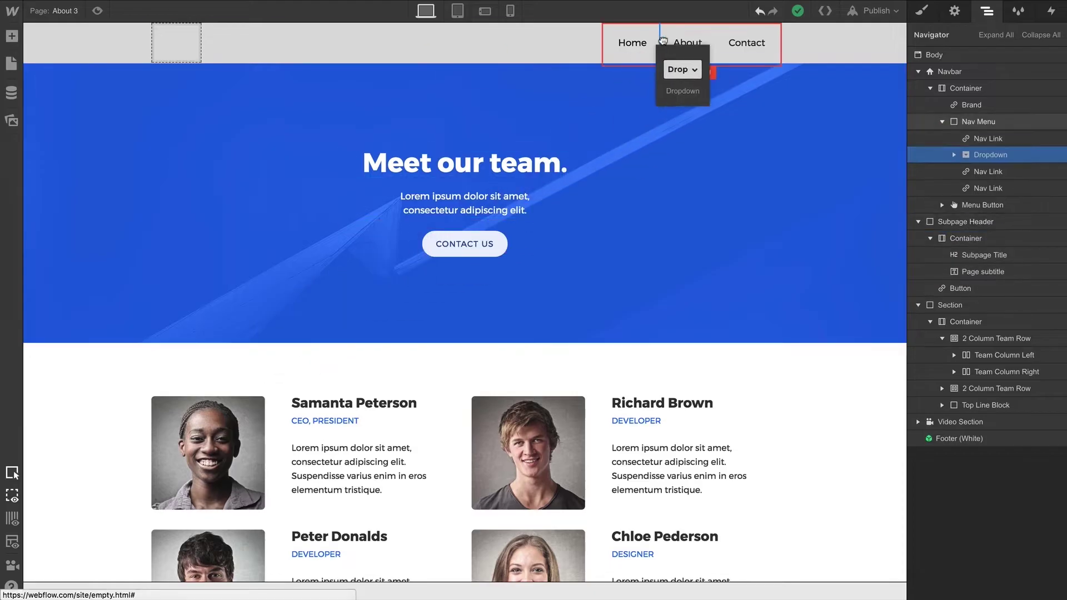
pyautogui.moveTo(665, 42); pyautogui.dragTo(763, 48)
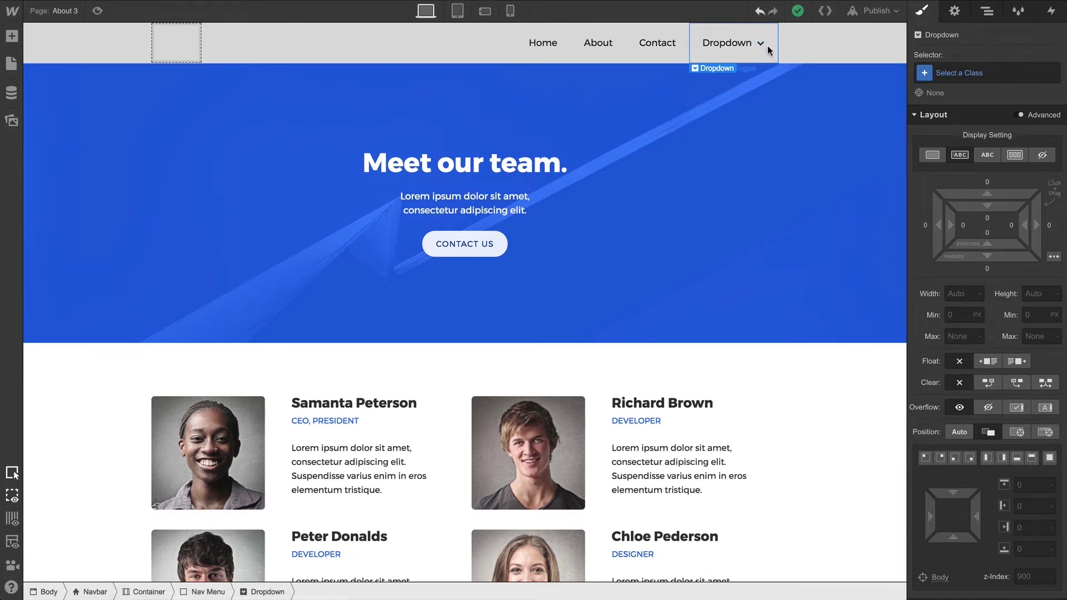
pyautogui.press('z')
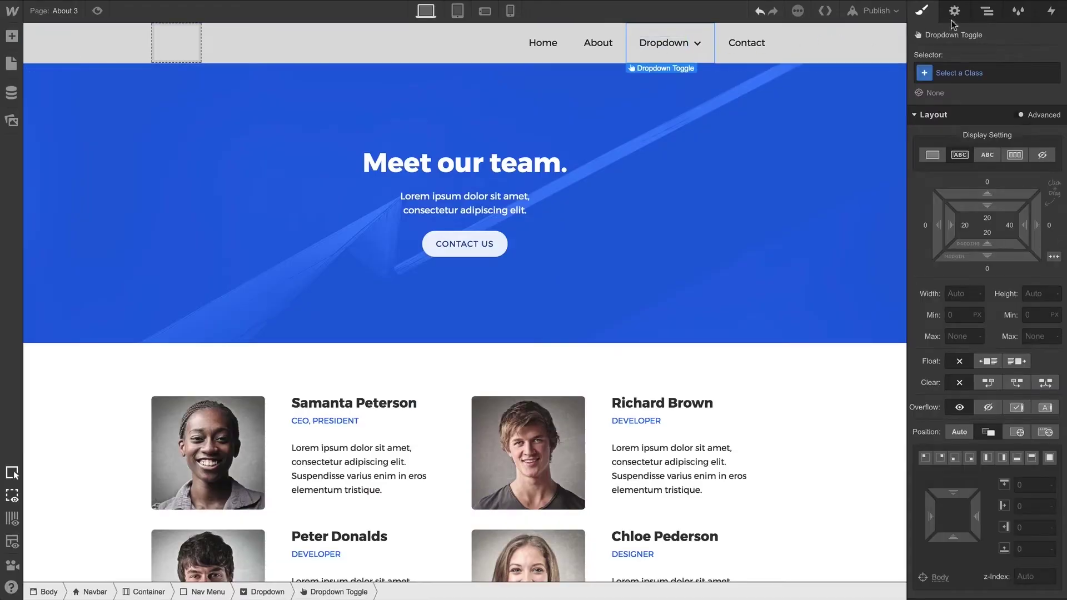
# Inspect Dropdown in the Navigator: its Dropdown Toggle, the toggle's Text Block and Icon, and Dropdown List.
pyautogui.click(988, 11)
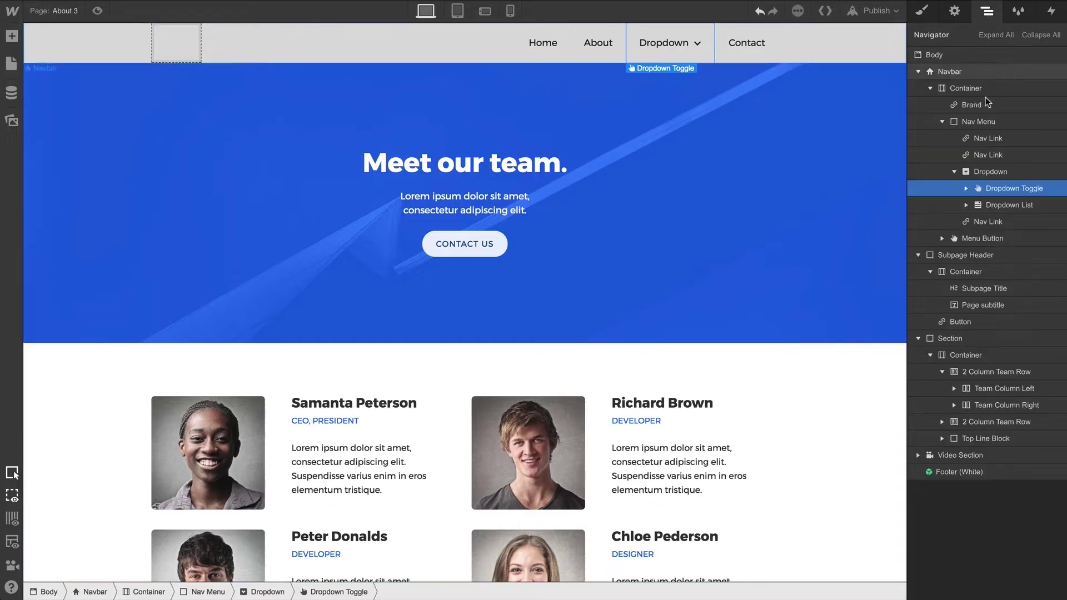
pyautogui.click(990, 172)
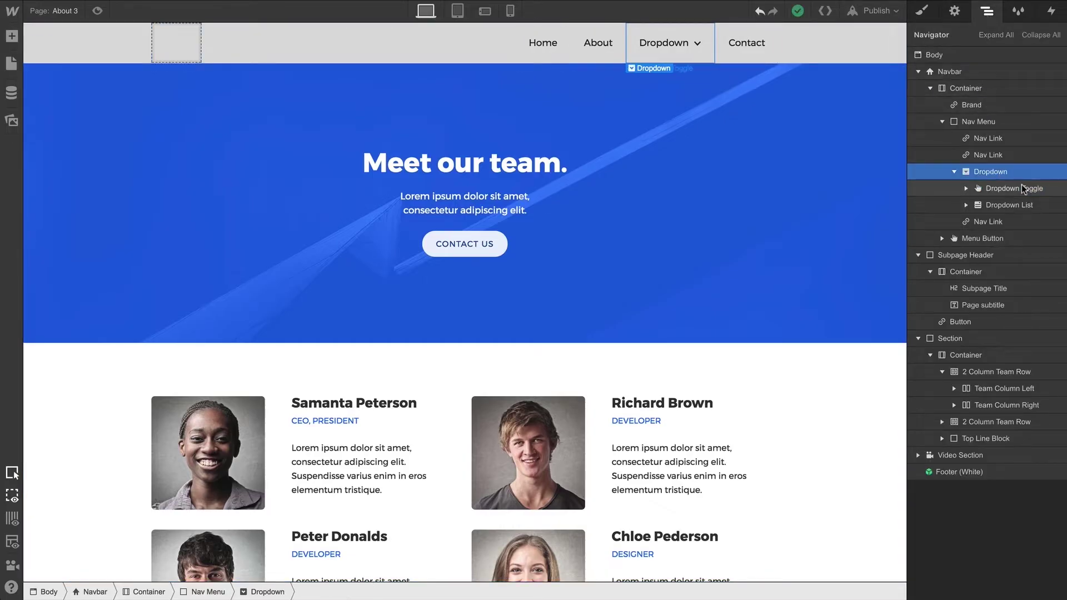
pyautogui.click(1037, 190)
pyautogui.click(1046, 207)
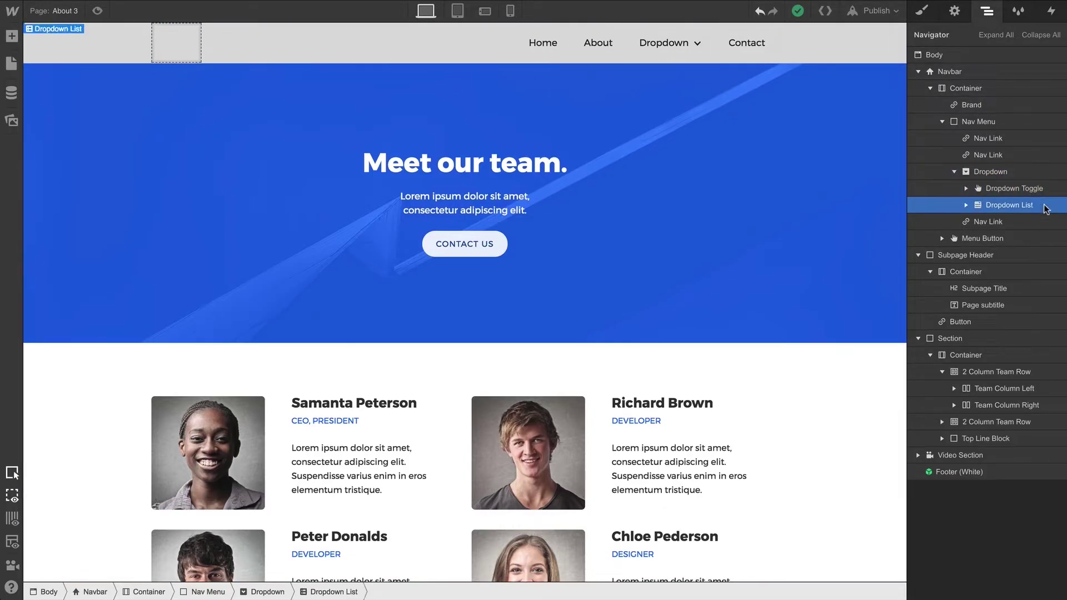
pyautogui.click(1031, 191)
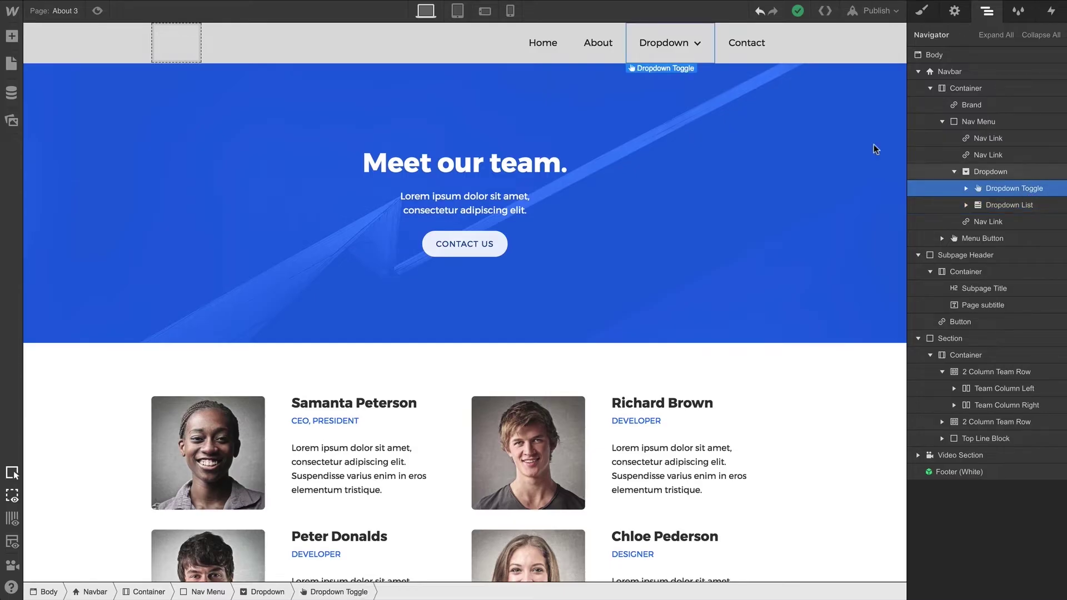
pyautogui.click(966, 188)
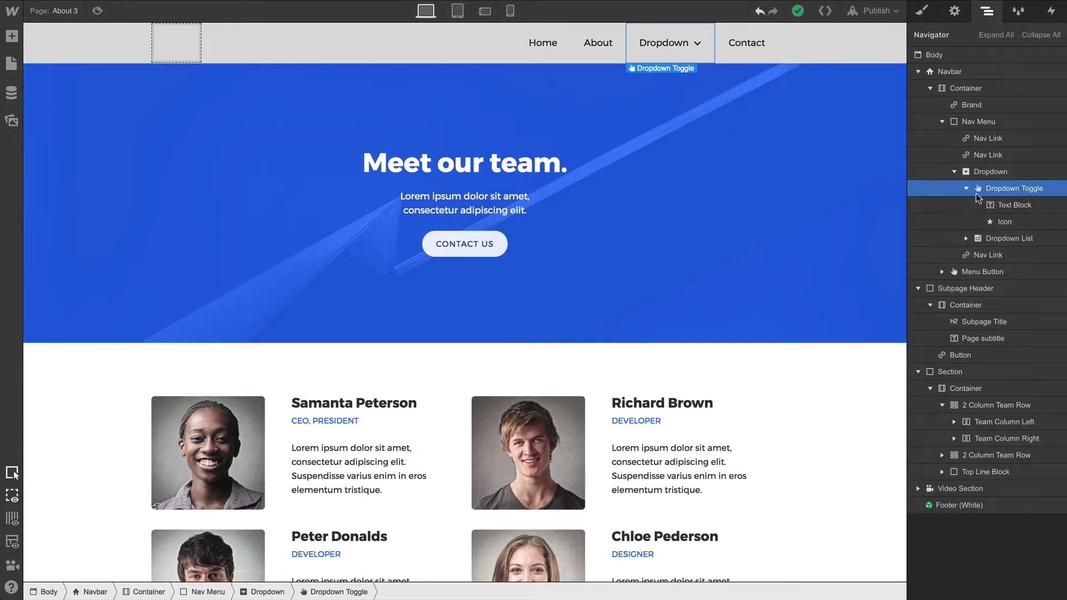
pyautogui.click(1010, 205)
pyautogui.click(1013, 215)
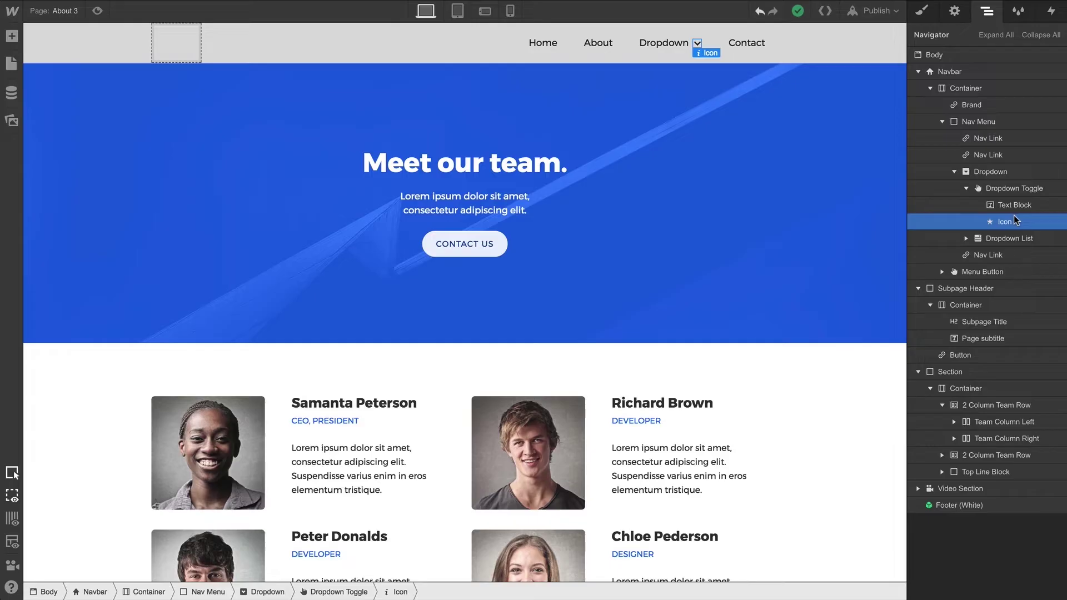
pyautogui.click(1013, 234)
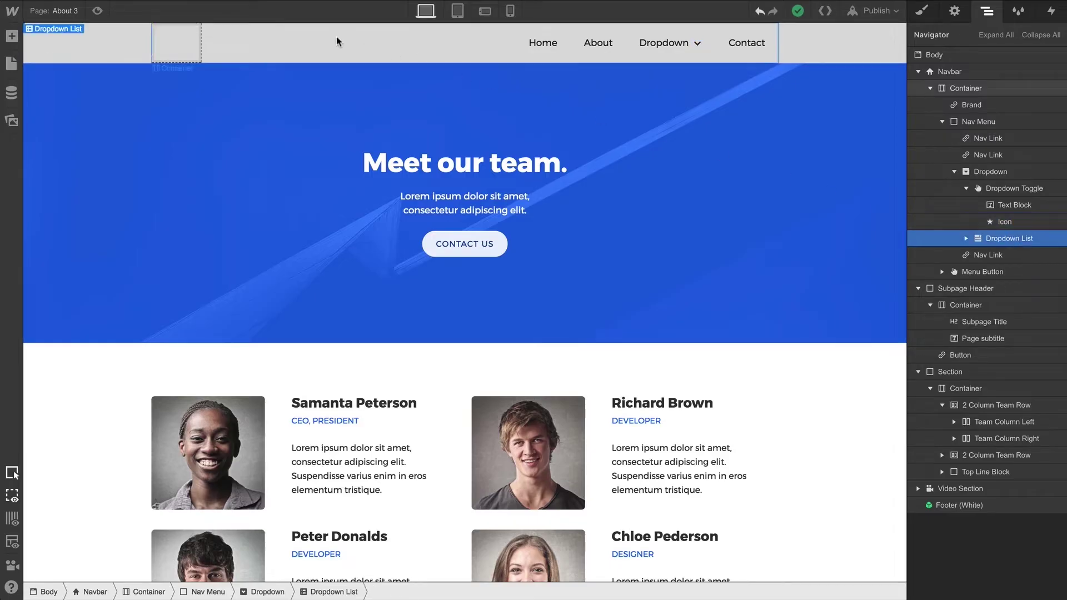
# In Preview, open the dropdown to show Link 1, Link 2 and Link 3, then close it.
pyautogui.click(97, 10)
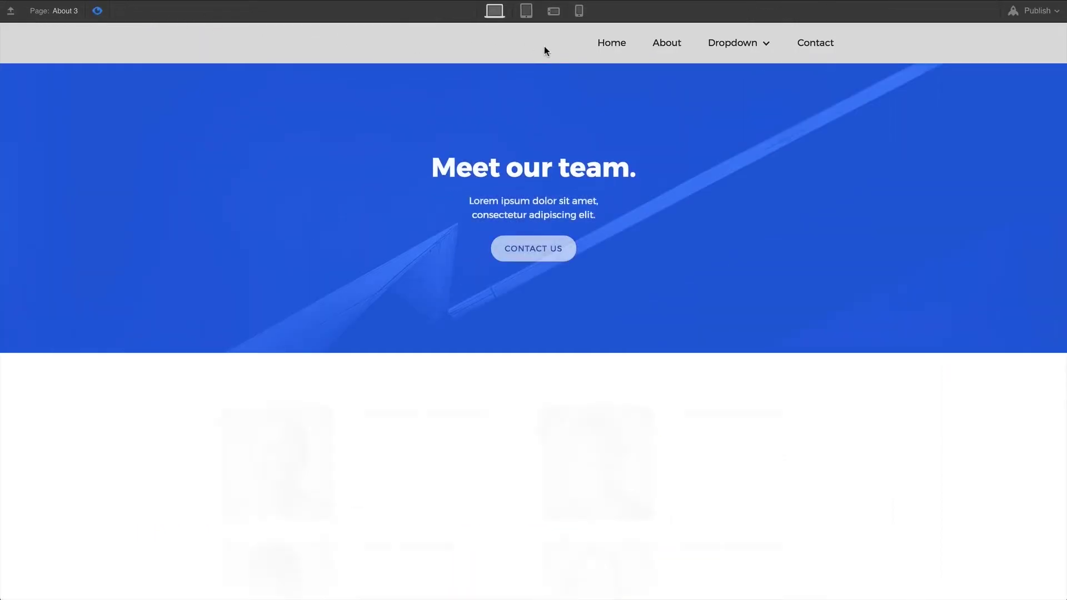
pyautogui.click(726, 52)
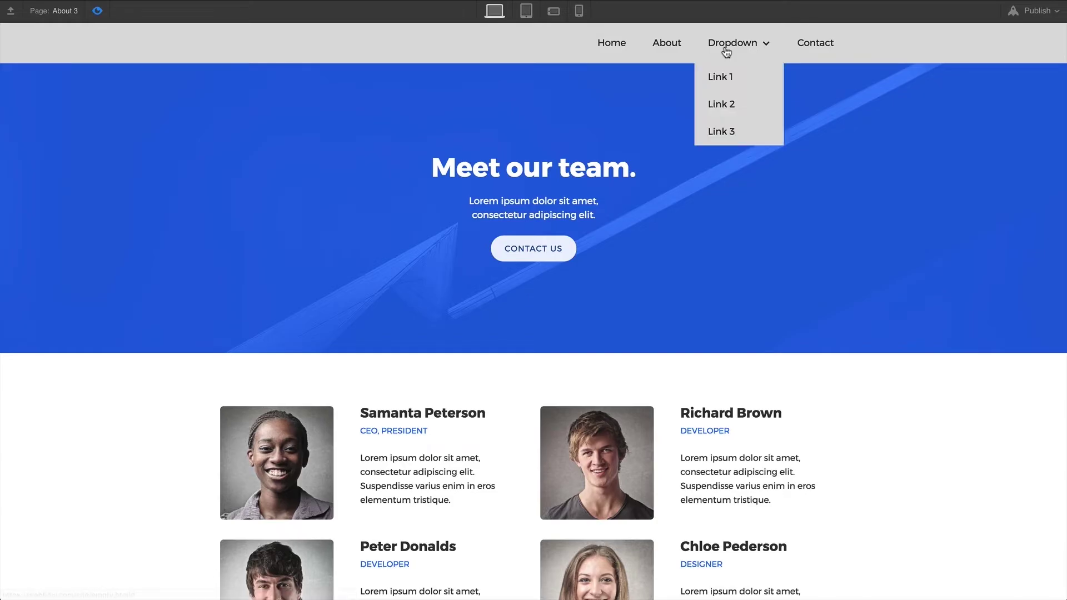
pyautogui.click(727, 52)
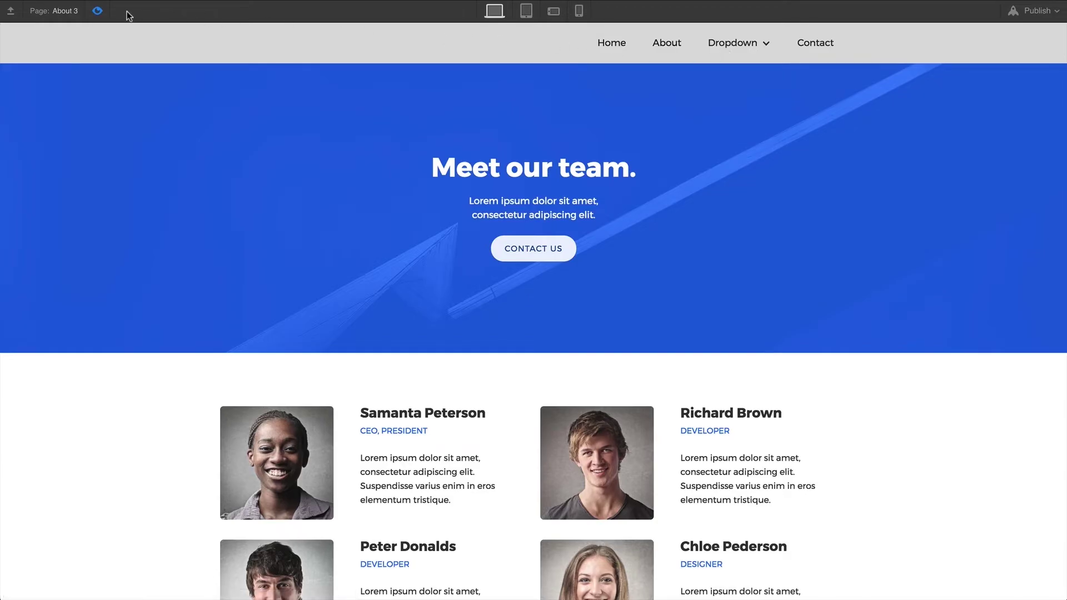
# For Dropdown Toggle, show the menu open on the canvas and enable 'Open menu on hover'.
pyautogui.click(100, 14)
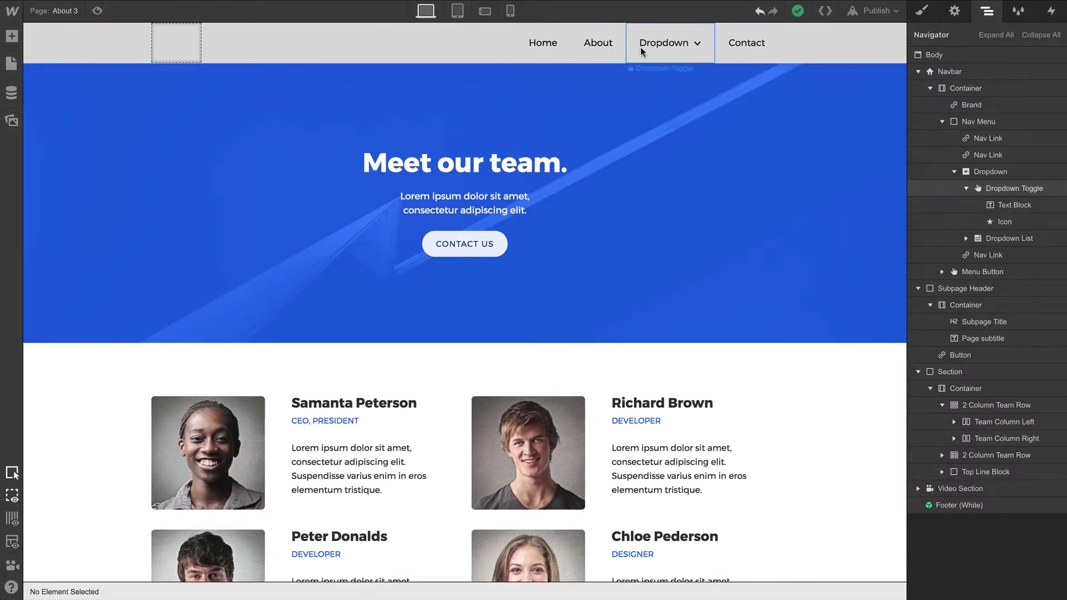
pyautogui.click(666, 52)
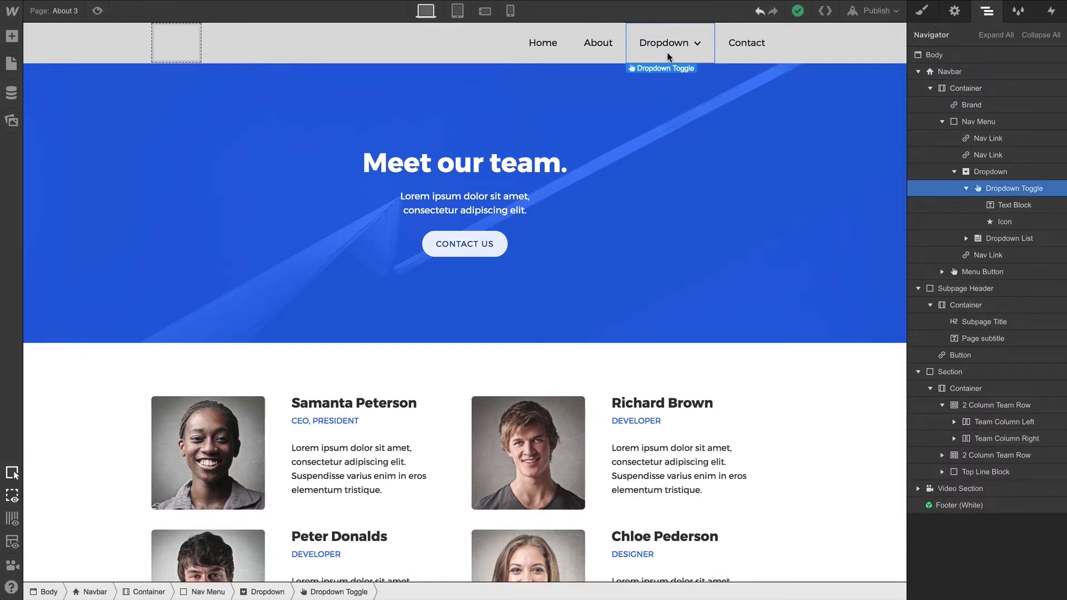
pyautogui.click(955, 12)
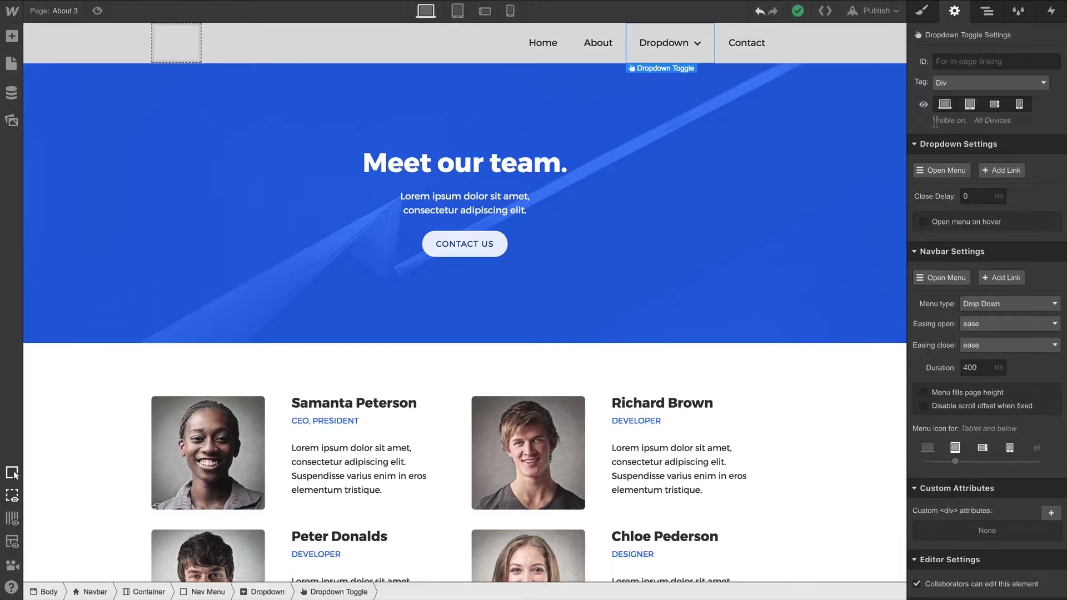
pyautogui.click(943, 171)
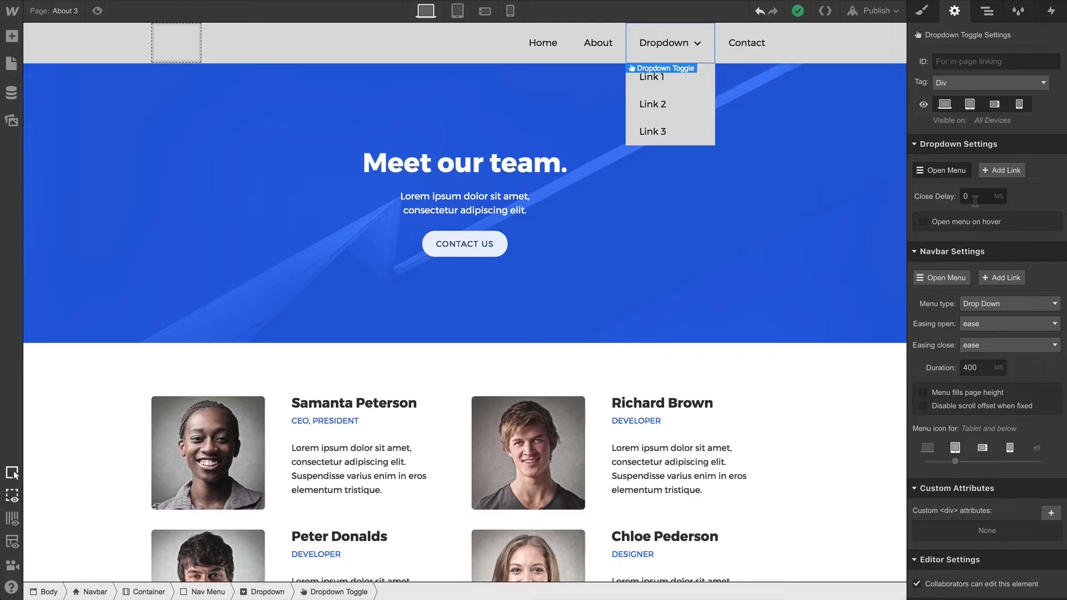
pyautogui.click(922, 222)
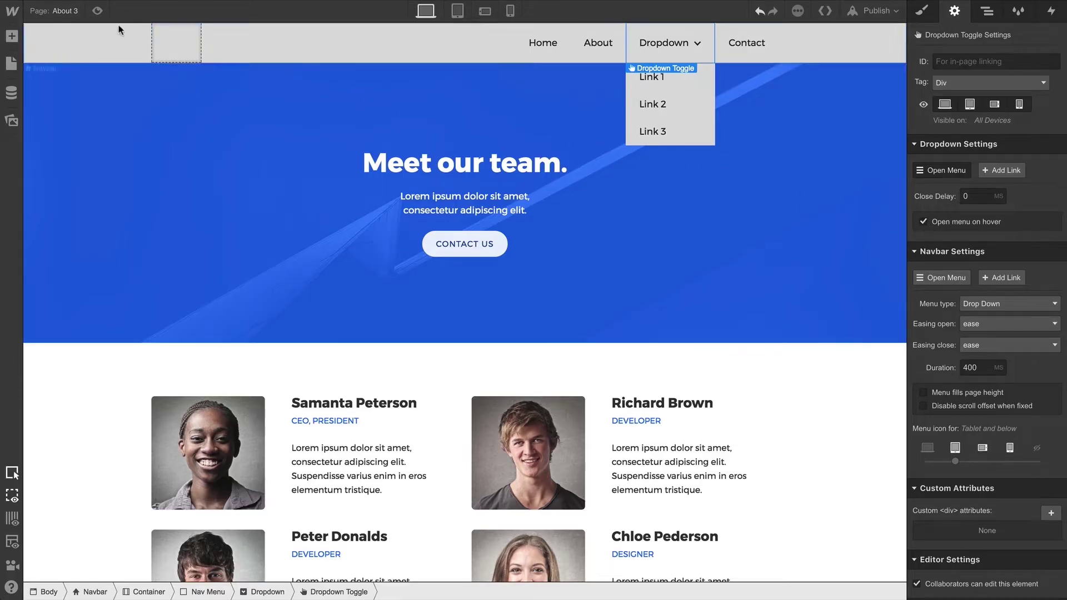
# Preview the hover opening, then turn 'Open menu on hover' off, keeping the menu open.
pyautogui.click(97, 11)
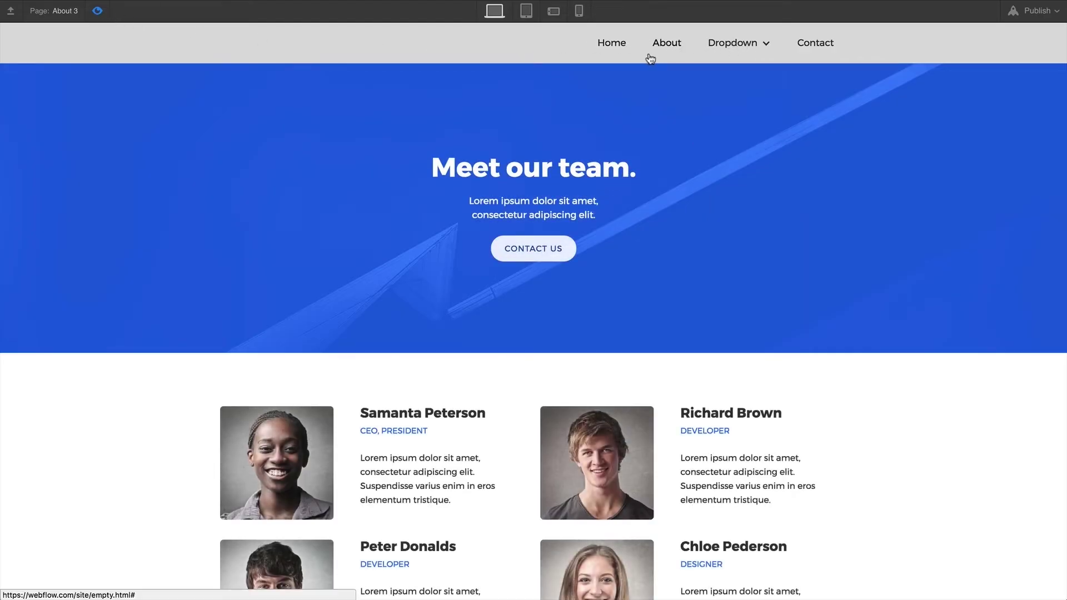
pyautogui.click(98, 11)
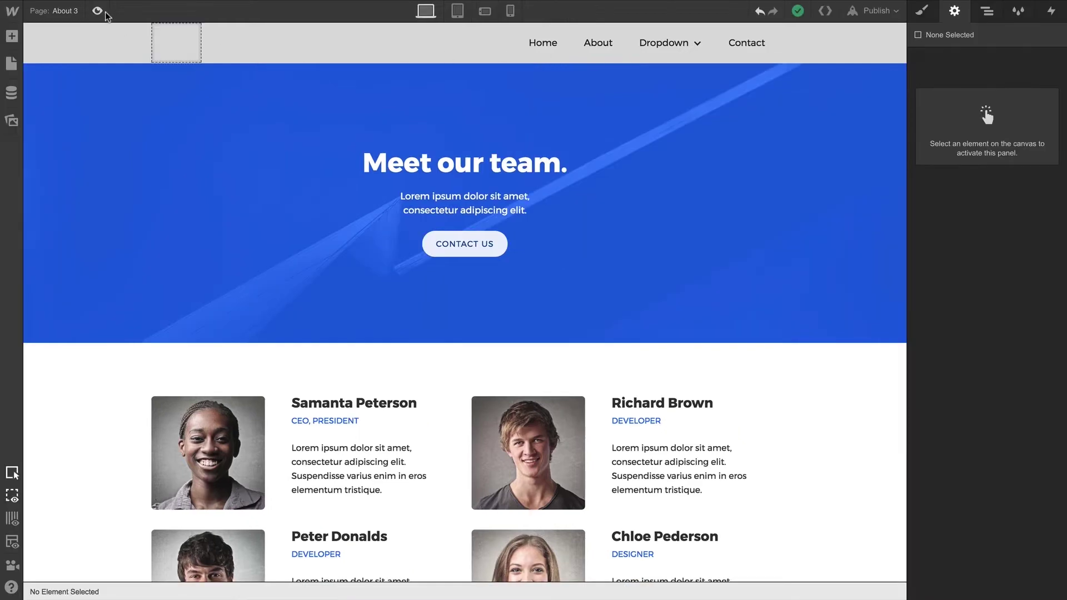
pyautogui.click(655, 54)
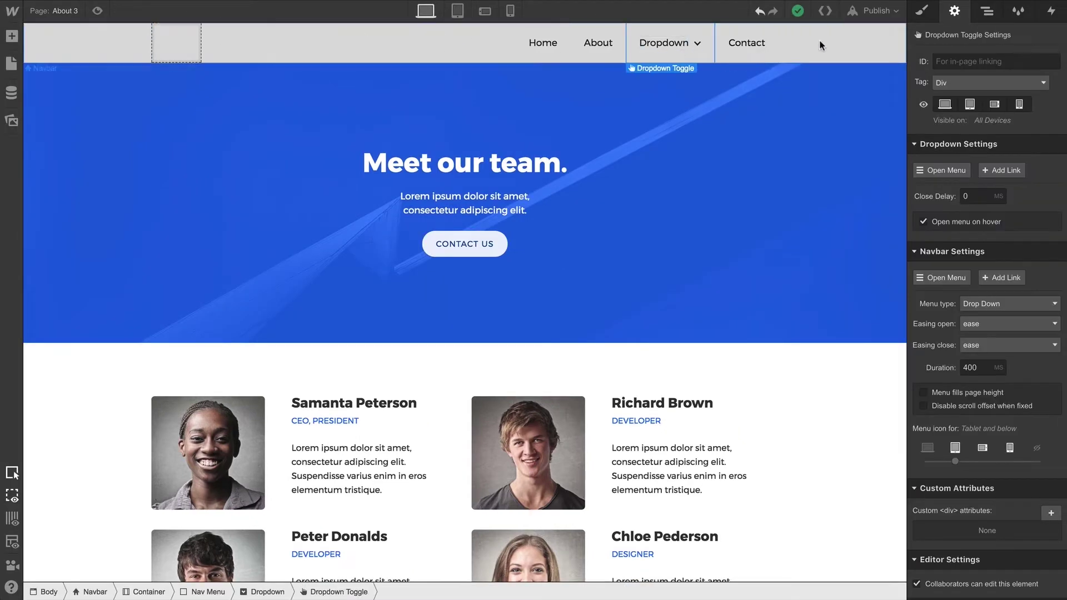
pyautogui.click(944, 222)
pyautogui.click(950, 172)
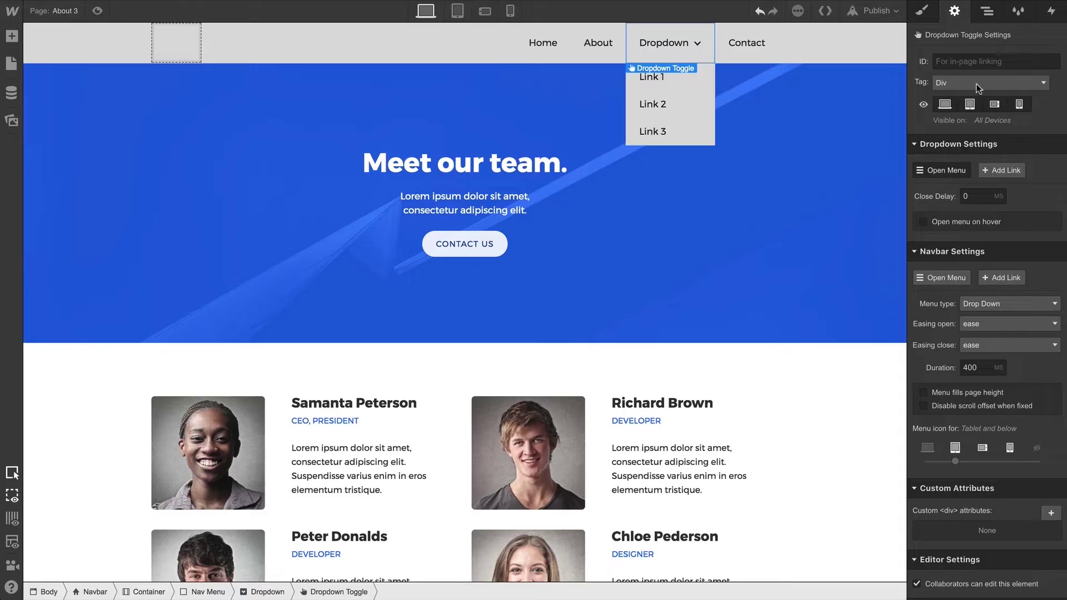
# Expand Dropdown List in the Navigator and select its links.
pyautogui.click(987, 11)
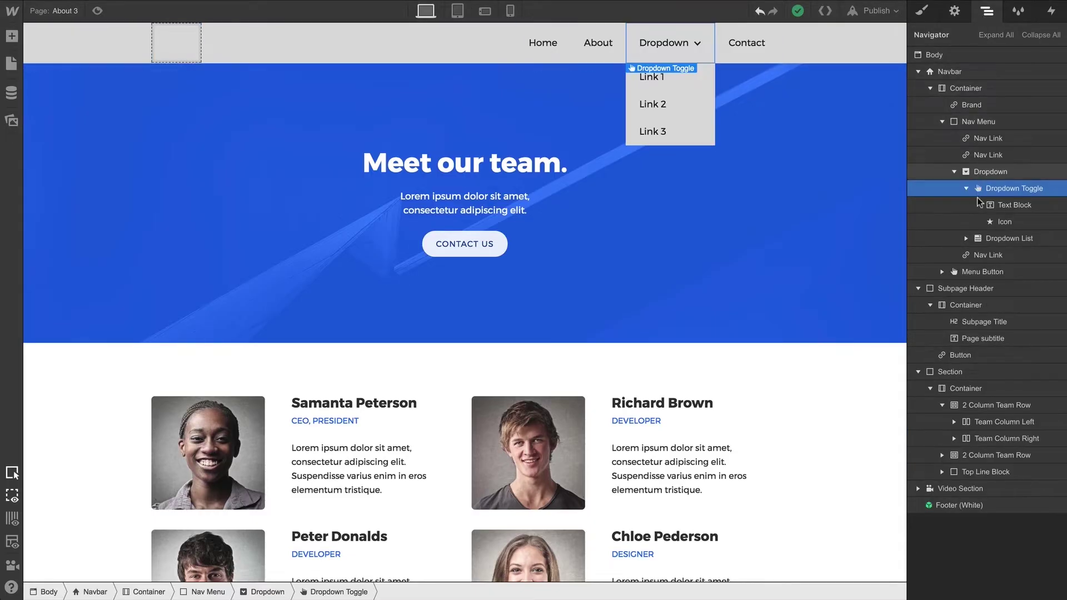
pyautogui.click(965, 239)
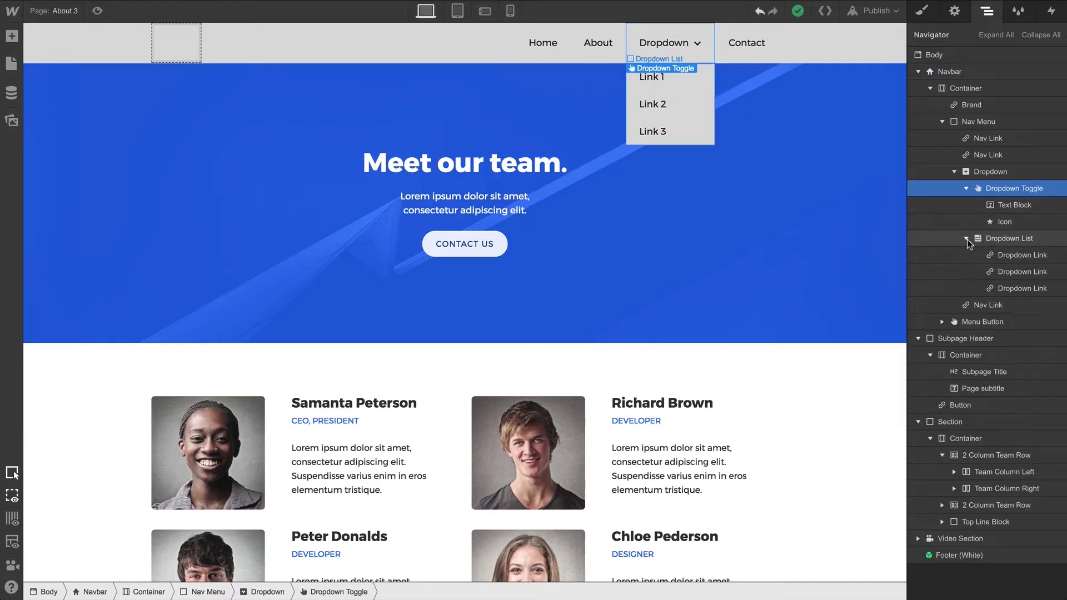
pyautogui.click(1005, 256)
pyautogui.click(1024, 284)
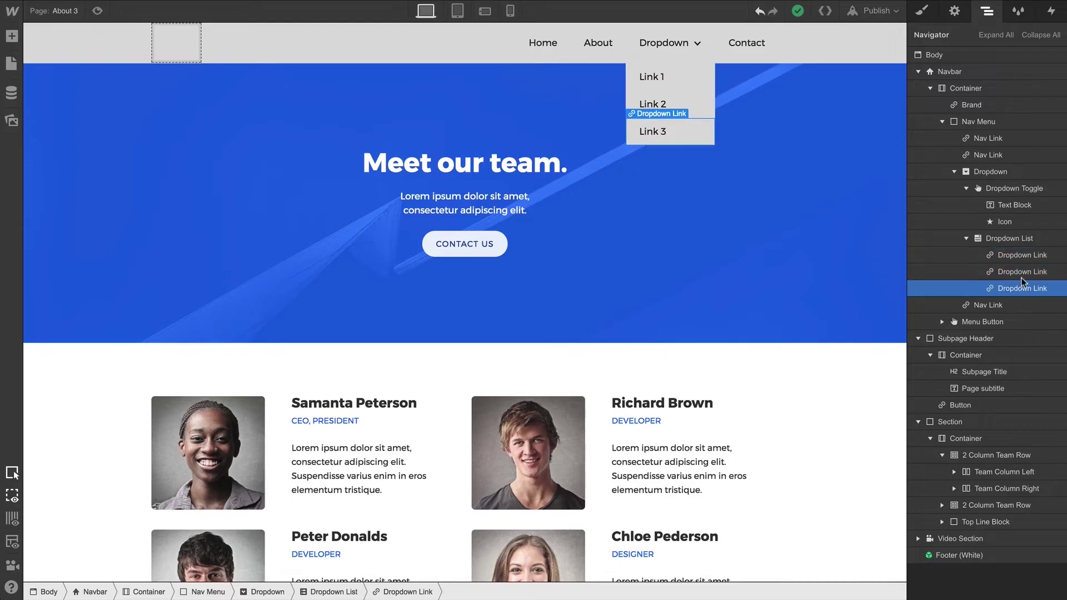
# Select Dropdown List and show its menu open on the canvas from Settings.
pyautogui.click(1008, 172)
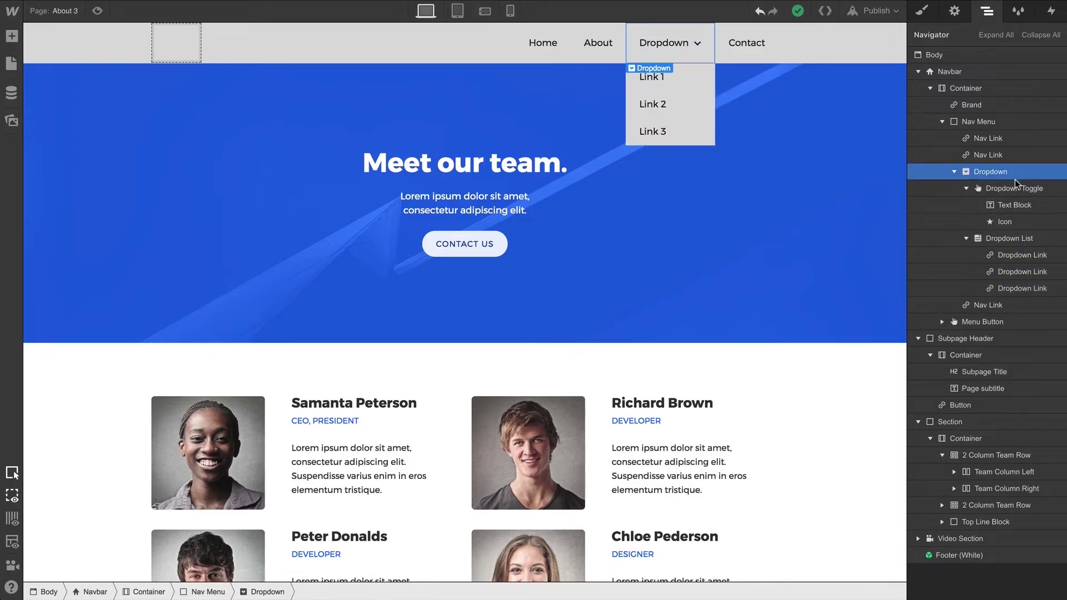
pyautogui.click(1020, 190)
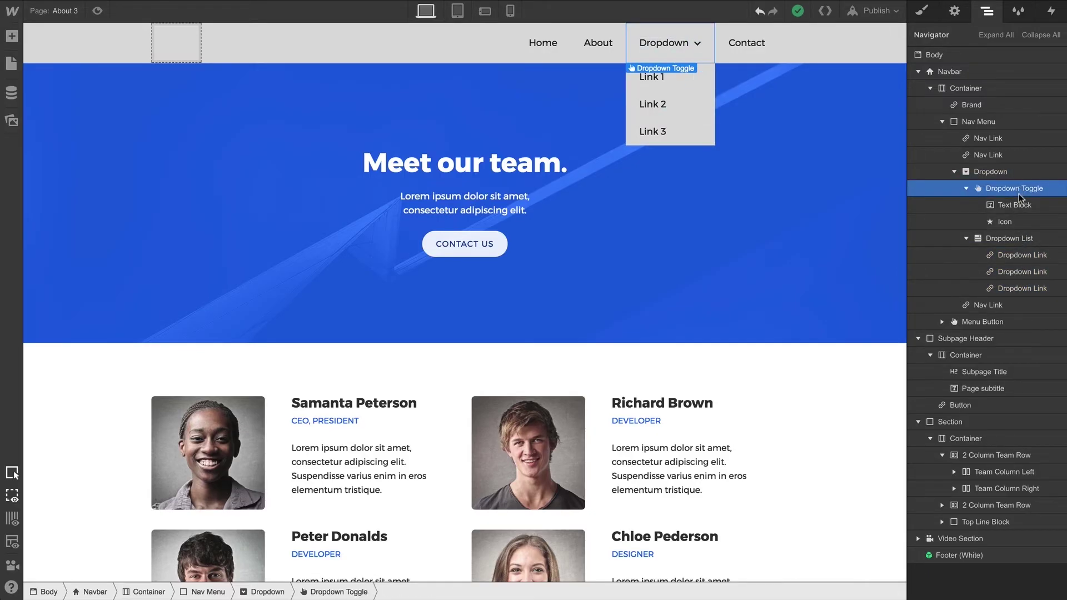
pyautogui.click(1025, 242)
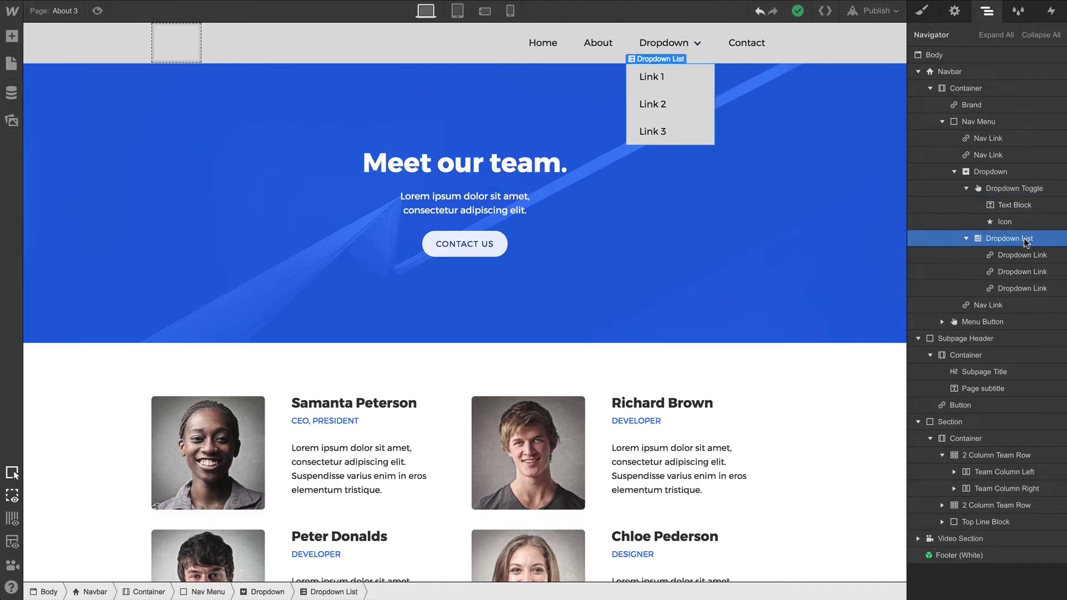
pyautogui.click(955, 11)
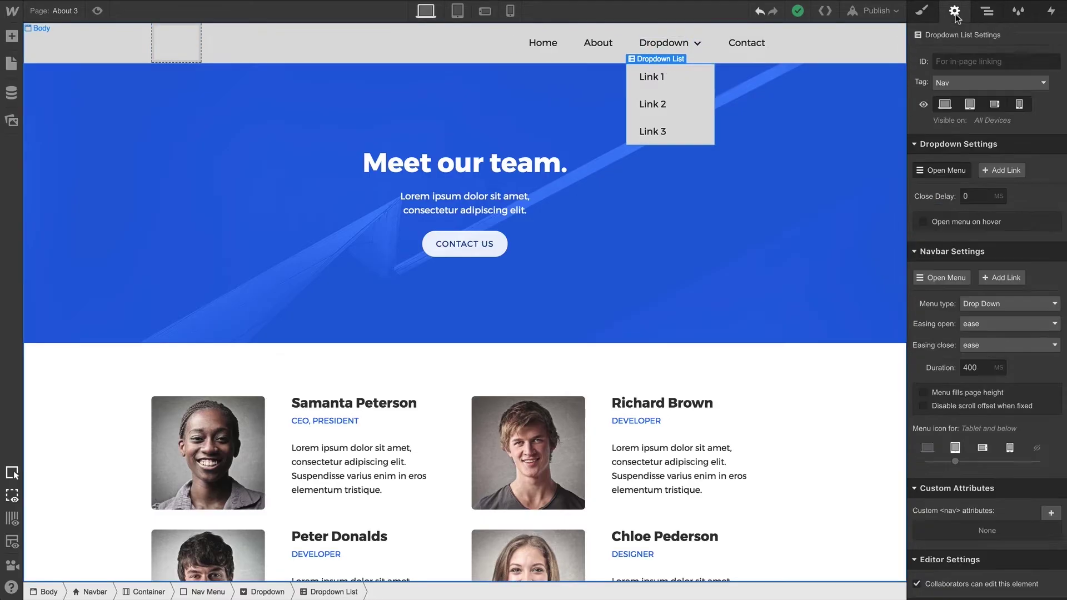
pyautogui.click(939, 167)
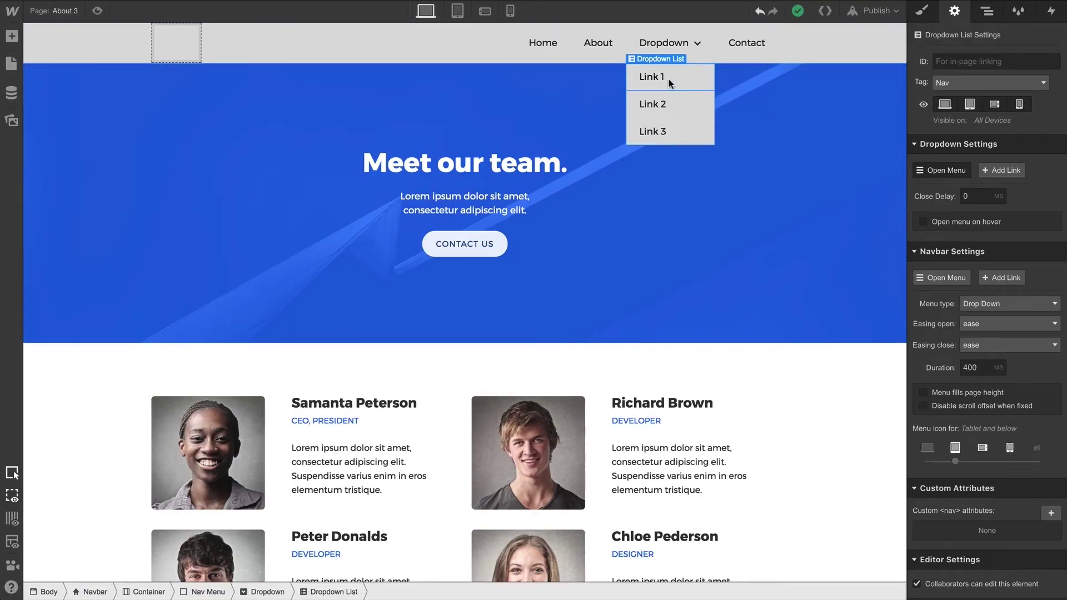
# Edit Link 1's text and select all of it to replace it with 'Text is affecting width'.
pyautogui.doubleClick(668, 80)
pyautogui.write('Anything we want')
pyautogui.hotkey('ctrl', 'a')
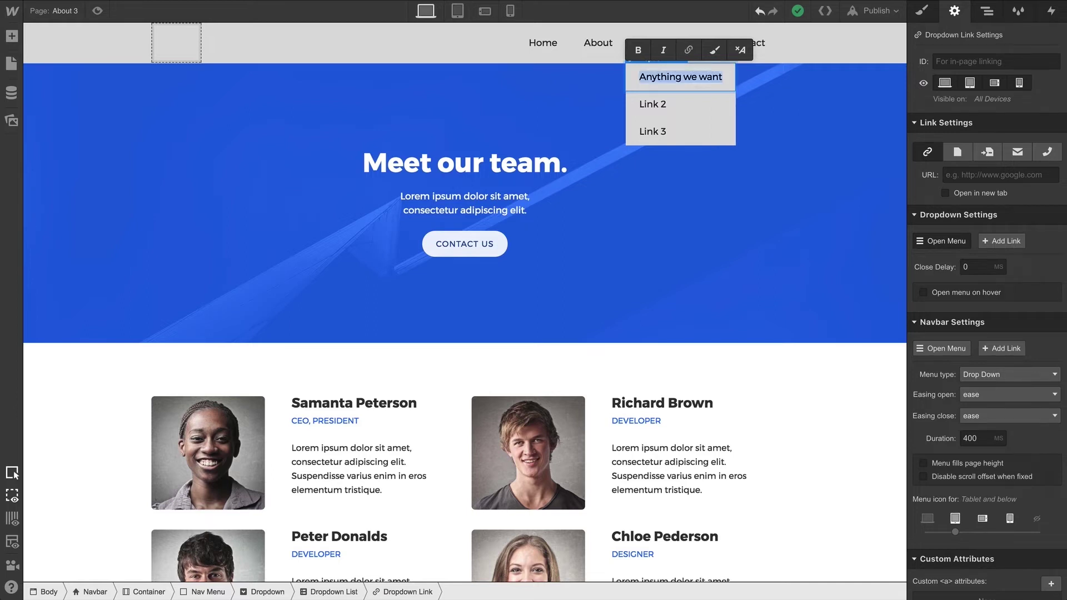
pyautogui.write('Text is affecting width')
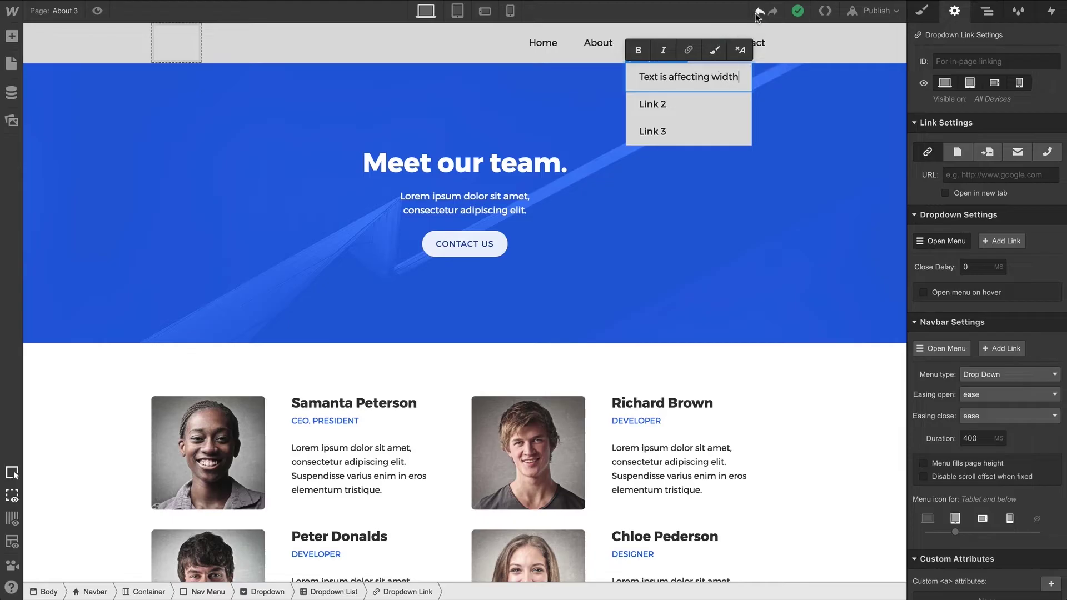
# Undo the text back to Link 1, then move Link 1 below Link 2 and back to the top.
pyautogui.click(758, 12)
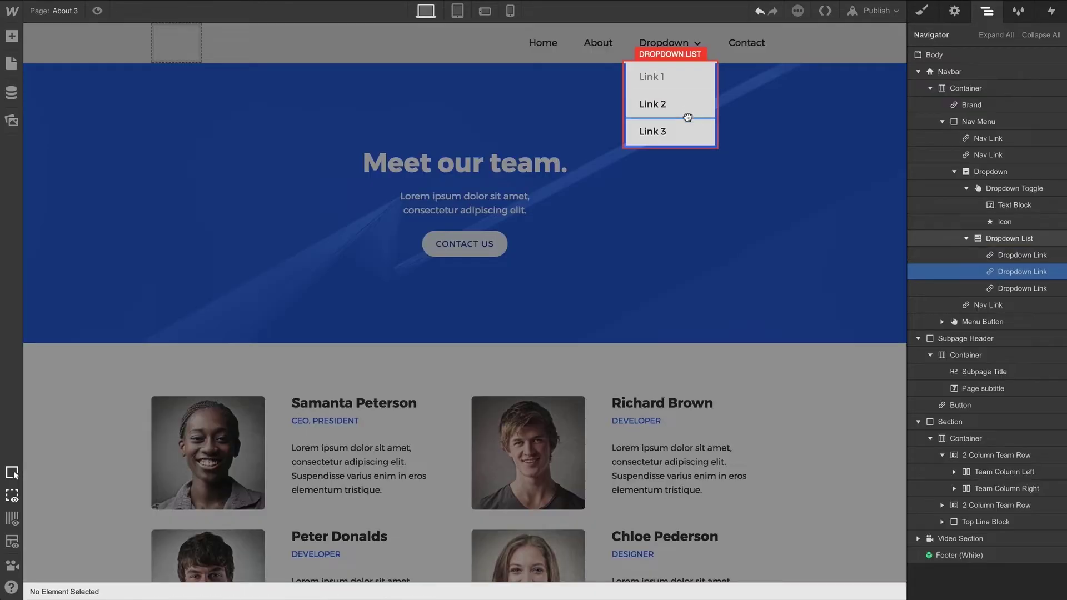
pyautogui.moveTo(691, 79); pyautogui.dragTo(689, 114)
pyautogui.click(987, 11)
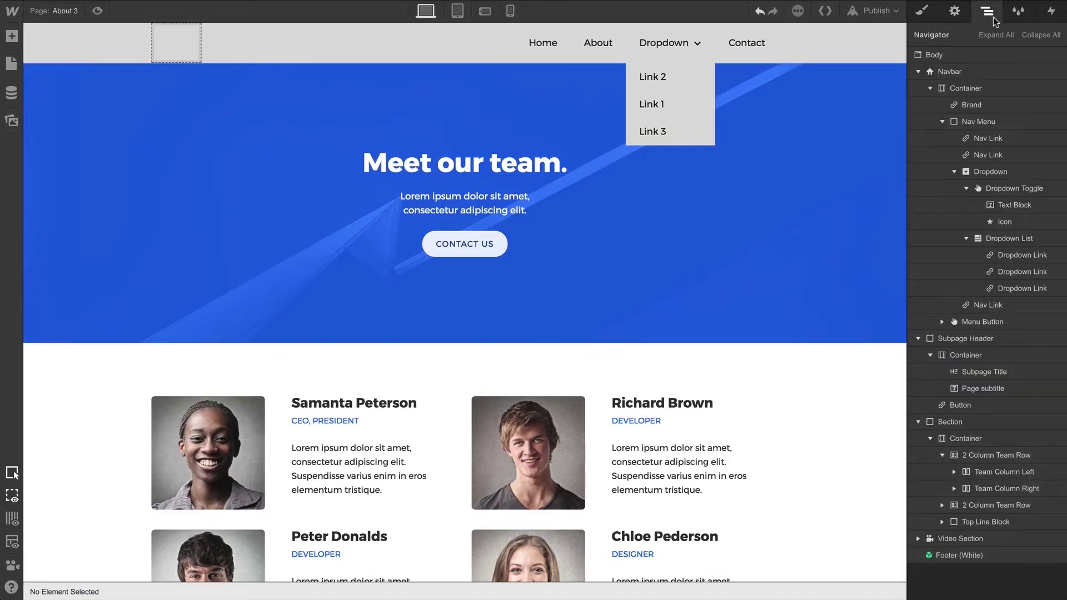
pyautogui.click(1018, 255)
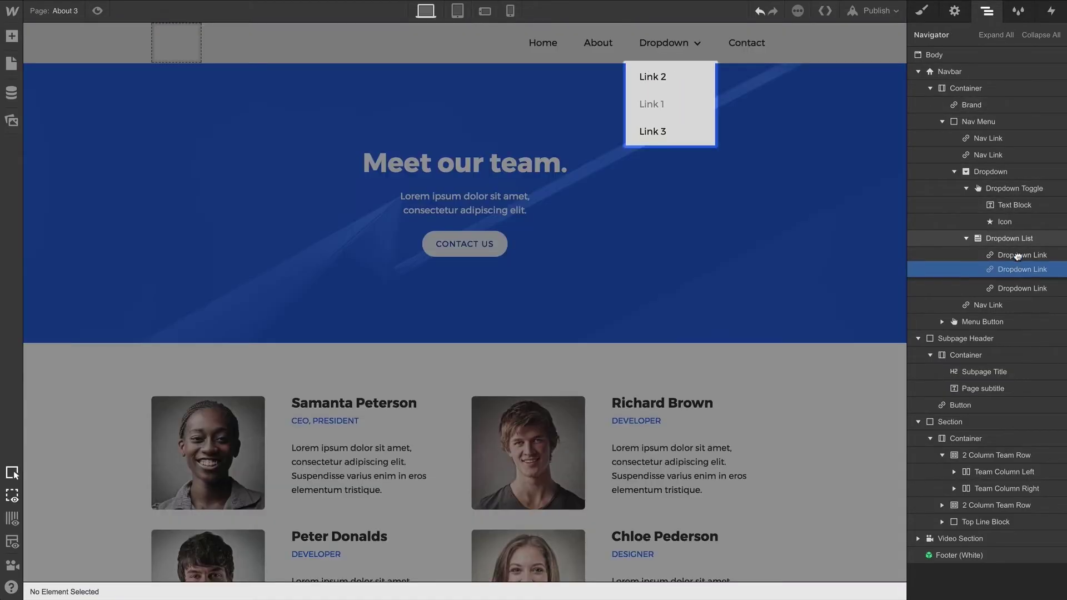
pyautogui.moveTo(1018, 252); pyautogui.dragTo(1019, 250)
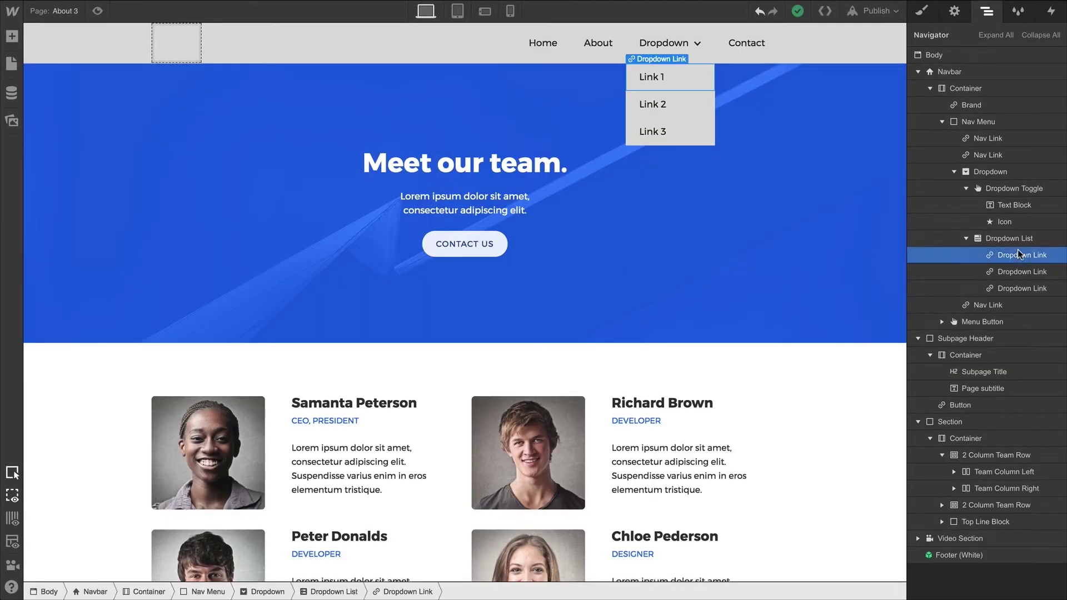
# Set the link to point to a page, then add Link 4 after Link 3 and duplicate it.
pyautogui.click(962, 17)
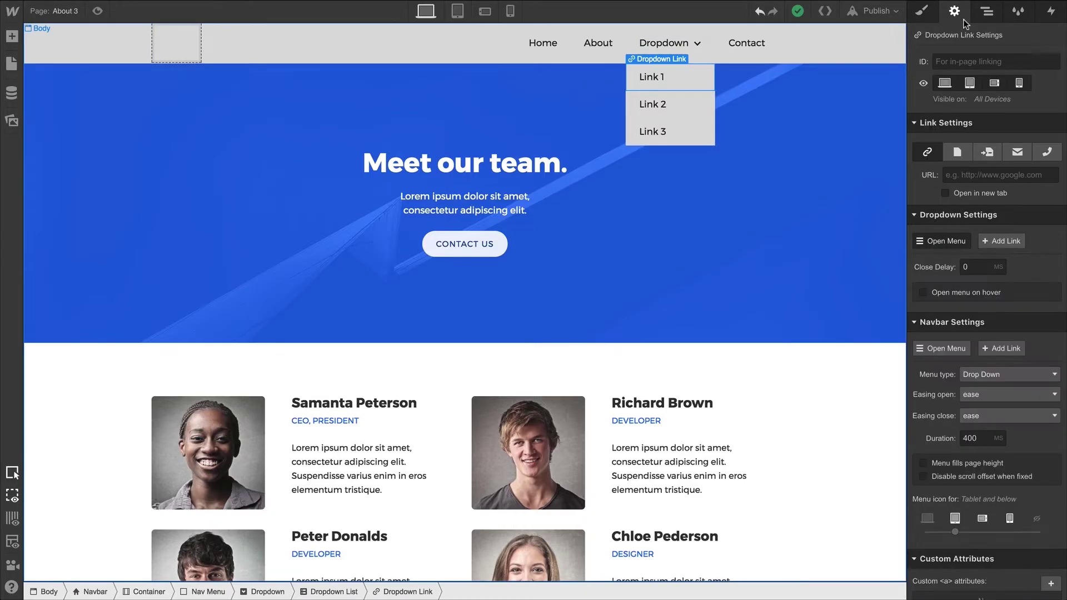
pyautogui.click(960, 155)
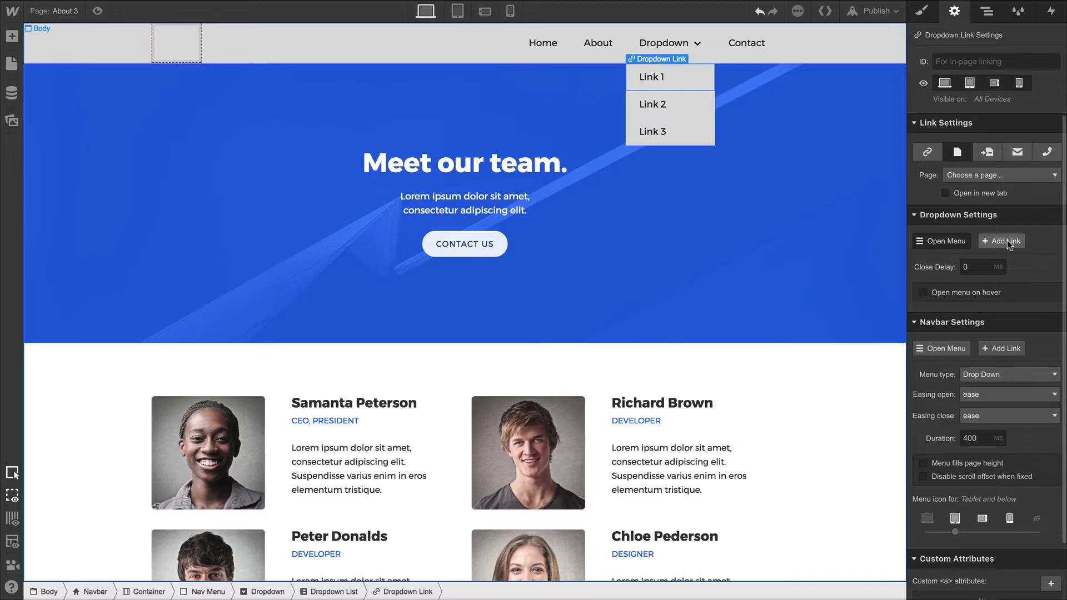
pyautogui.click(679, 142)
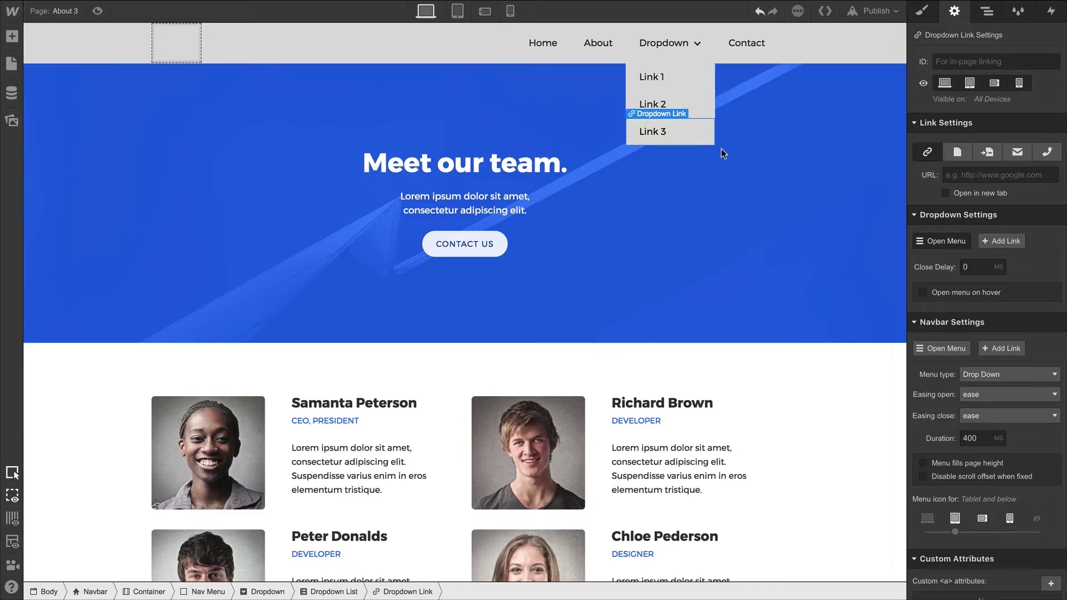
pyautogui.click(1001, 242)
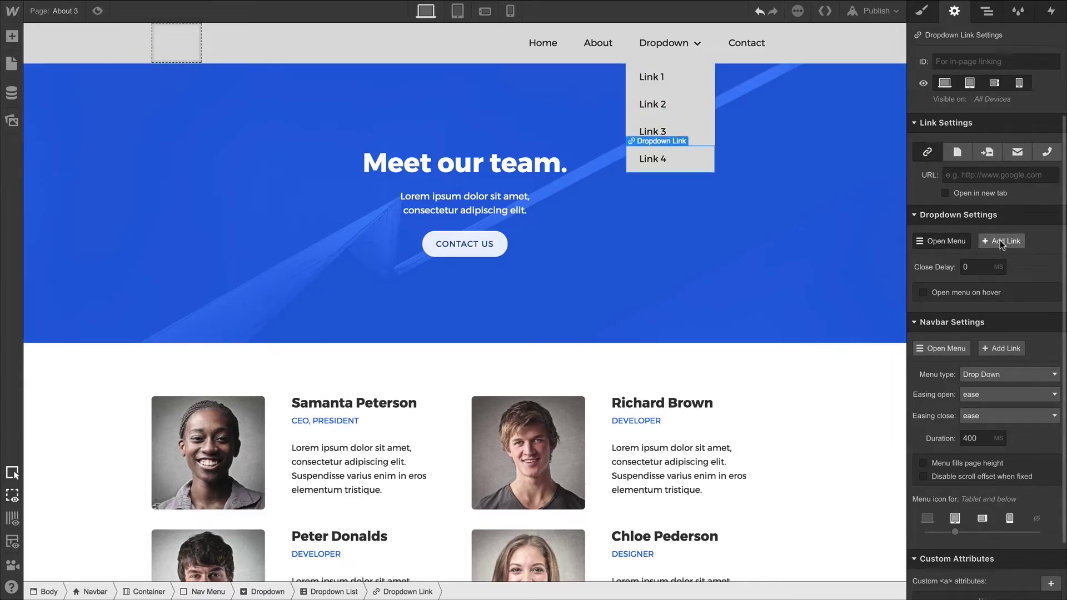
pyautogui.rightClick(687, 158)
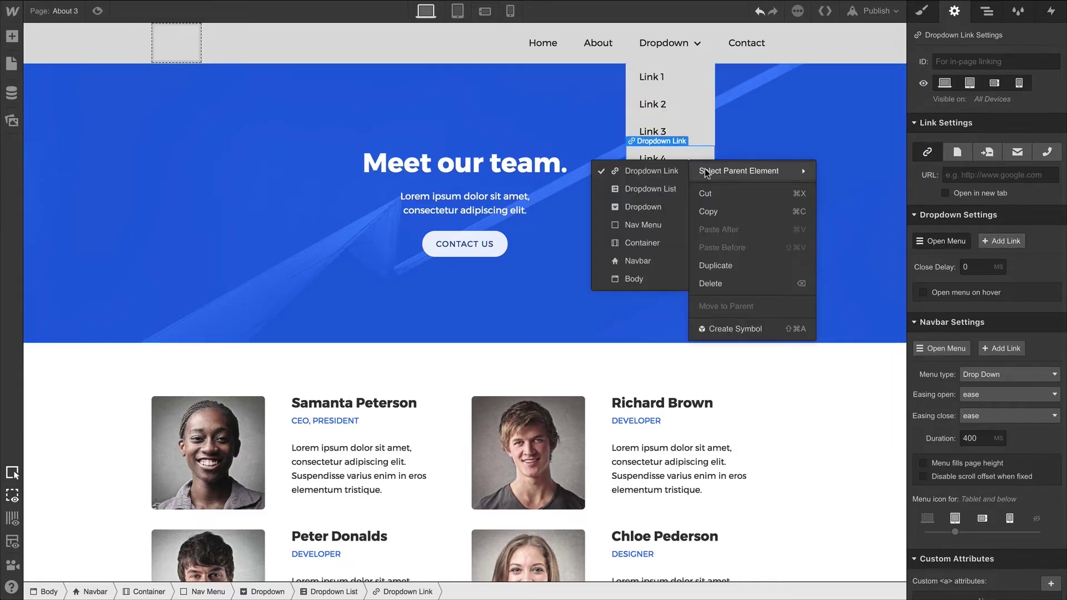
pyautogui.click(737, 268)
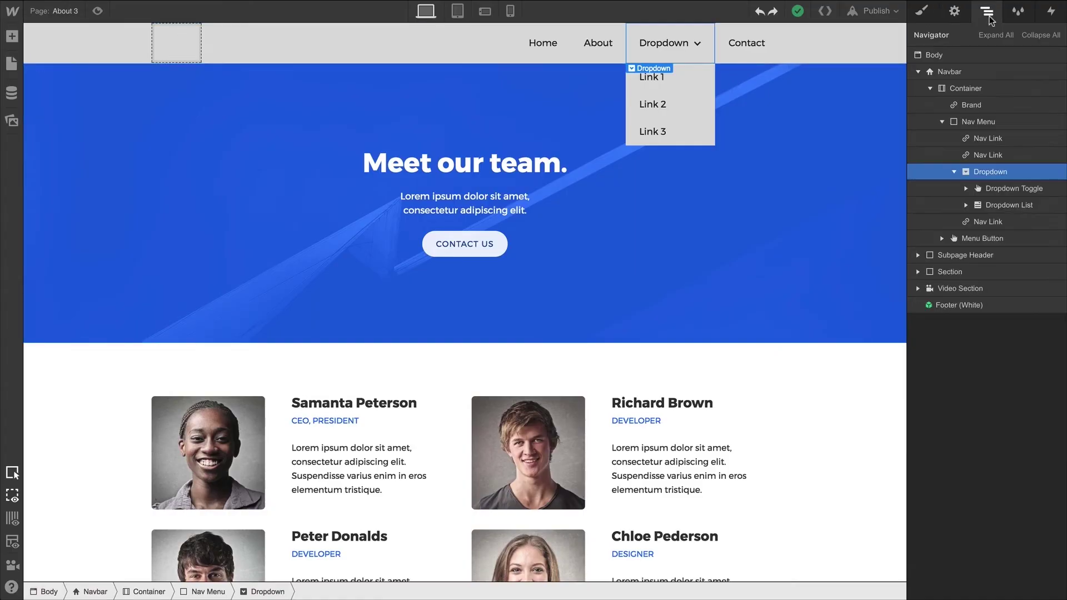
# Add a Dropdown Toggle class to the toggle, with a #0098ff background and white text.
pyautogui.click(1001, 189)
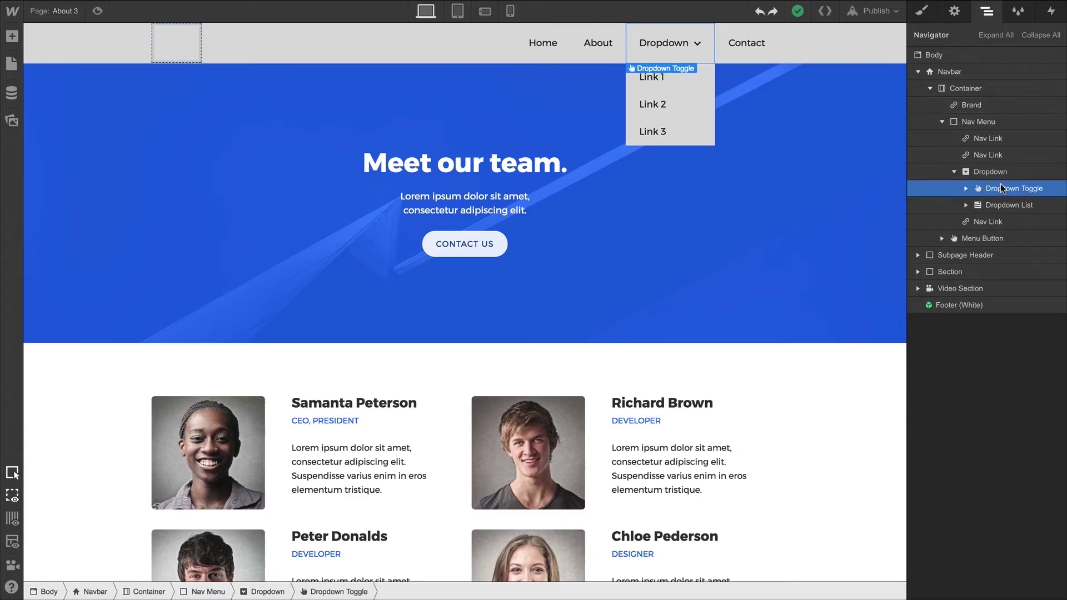
pyautogui.click(920, 13)
pyautogui.click(956, 72)
pyautogui.write('Dropdown Tog')
pyautogui.press('Return')
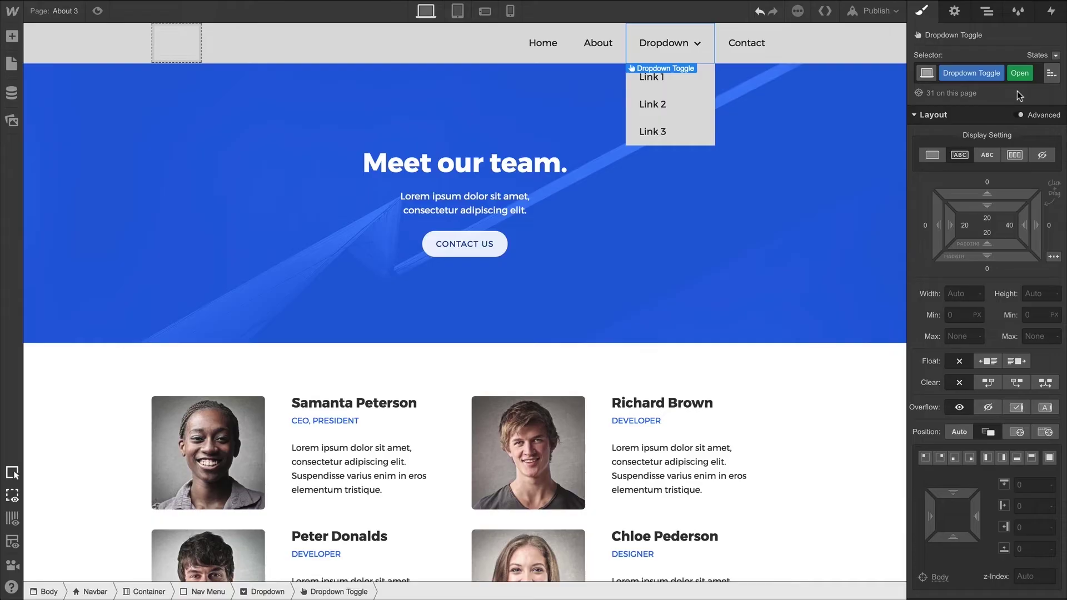
pyautogui.scroll(-2, 935, 338)
pyautogui.scroll(-7, 934, 338)
pyautogui.scroll(-2, 934, 338)
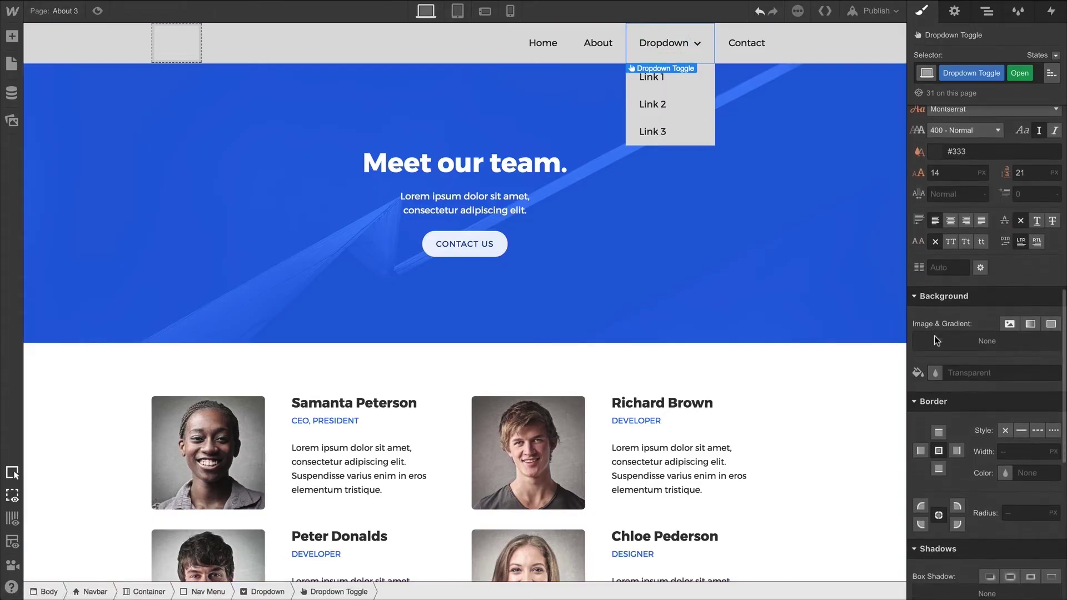
pyautogui.click(936, 373)
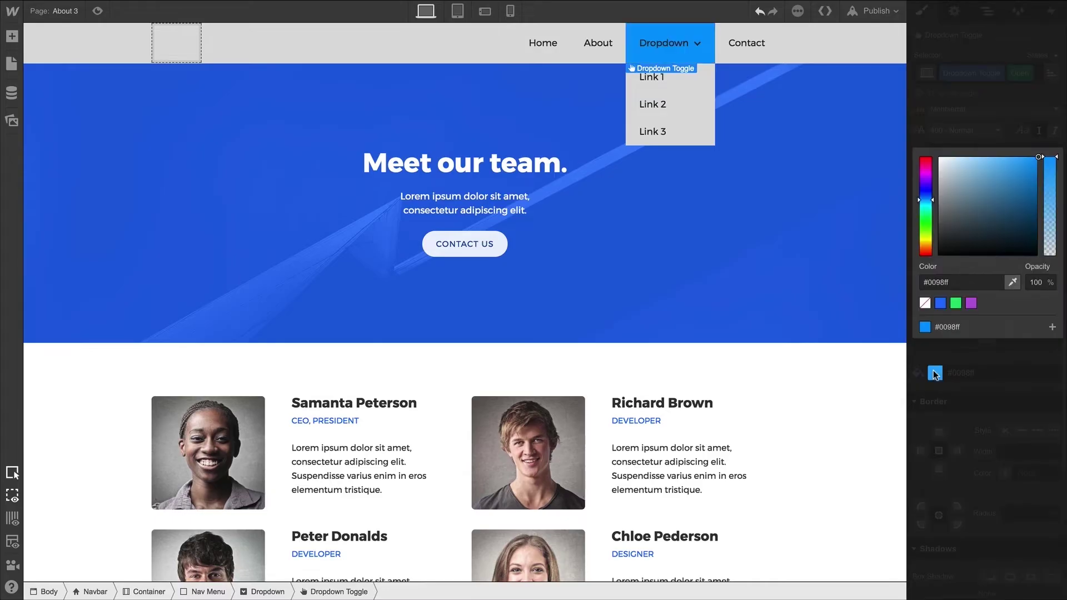
pyautogui.click(936, 372)
pyautogui.click(931, 151)
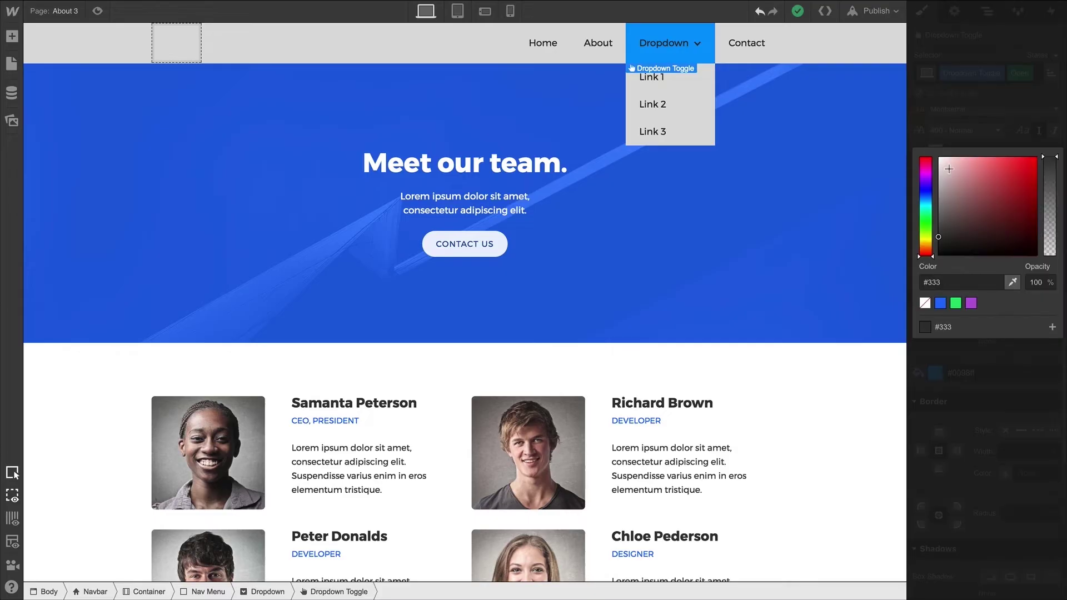
# Preview the dropdown's blue open state, then give the closed toggle a #c3c3c3 background.
pyautogui.click(98, 13)
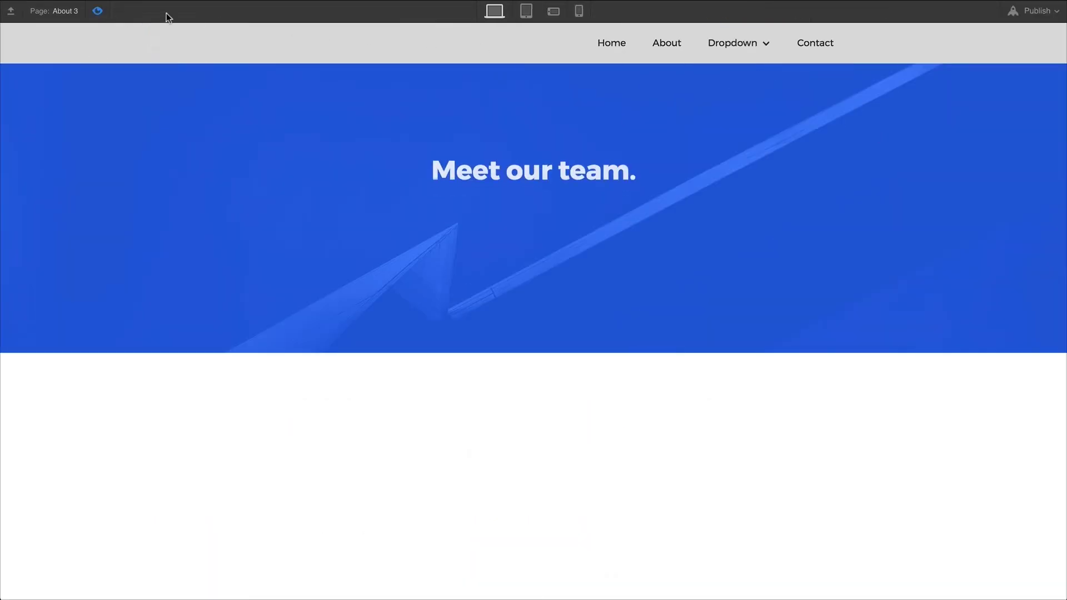
pyautogui.click(743, 54)
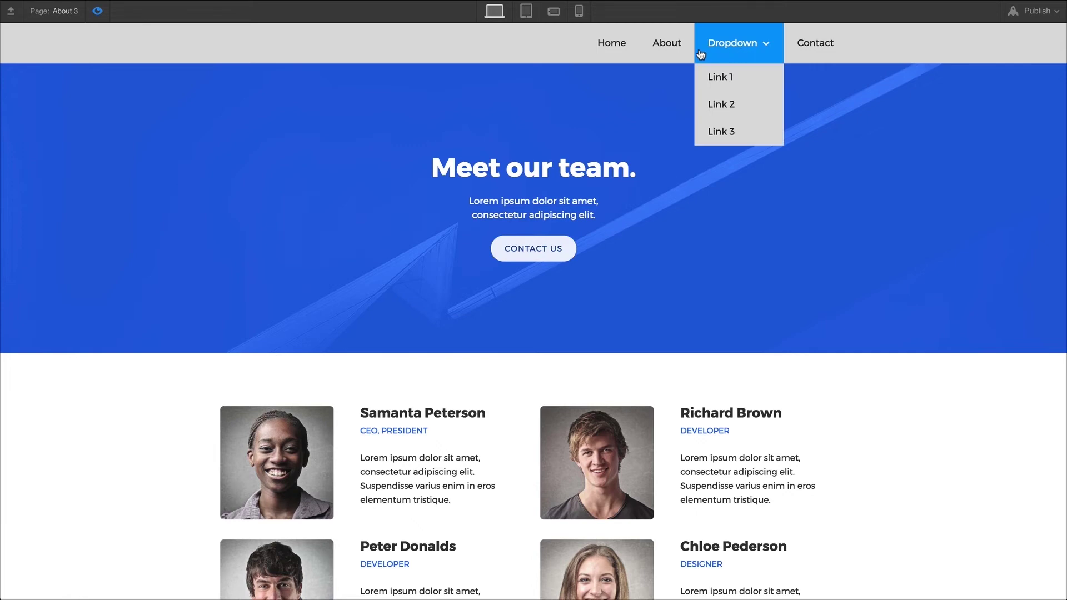
pyautogui.click(98, 11)
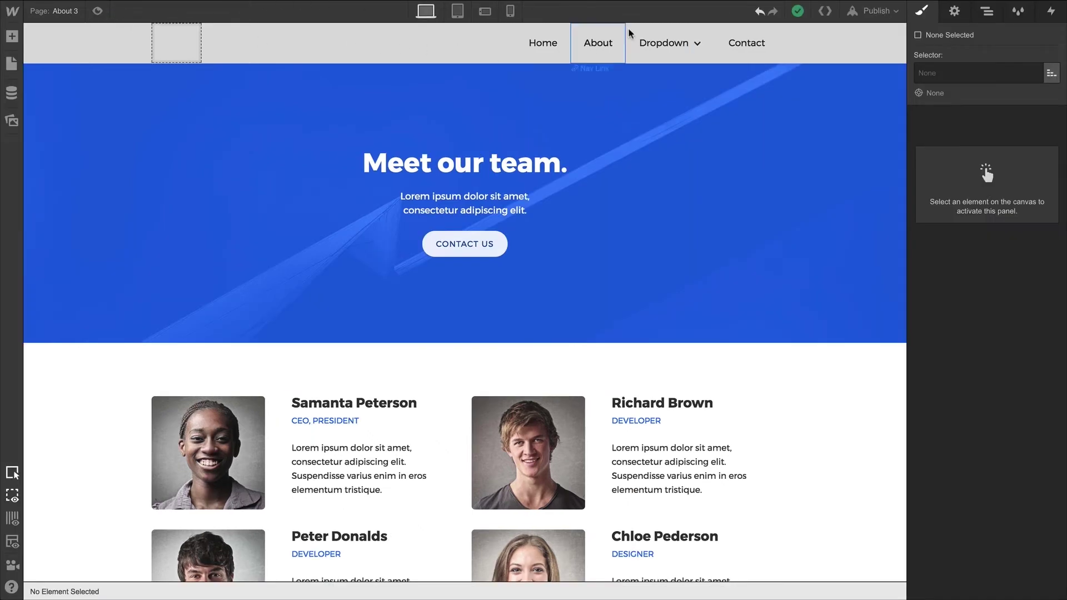
pyautogui.click(686, 59)
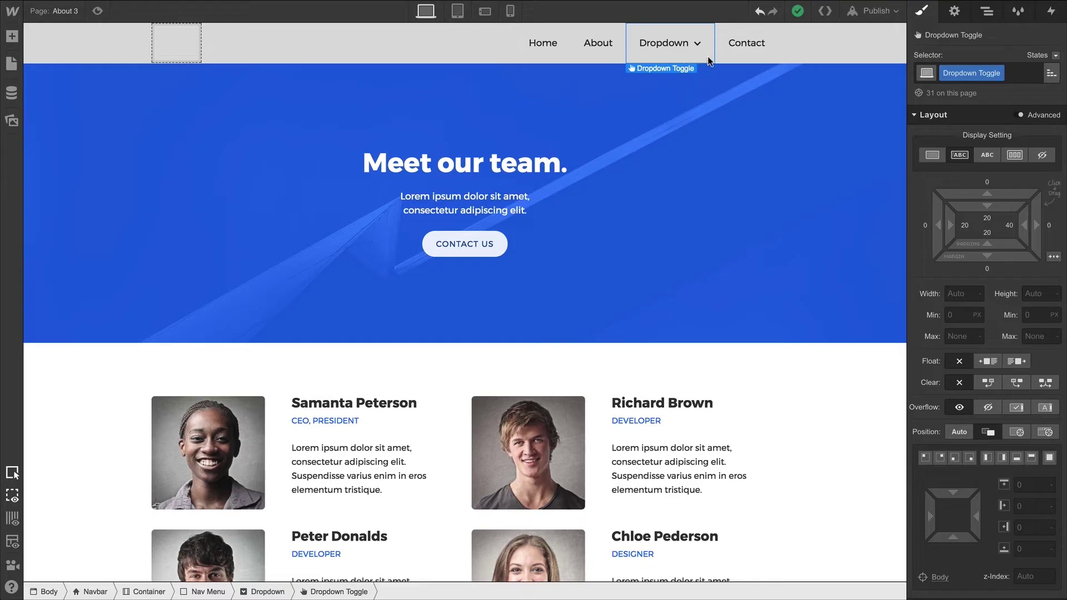
pyautogui.scroll(-3, 946, 248)
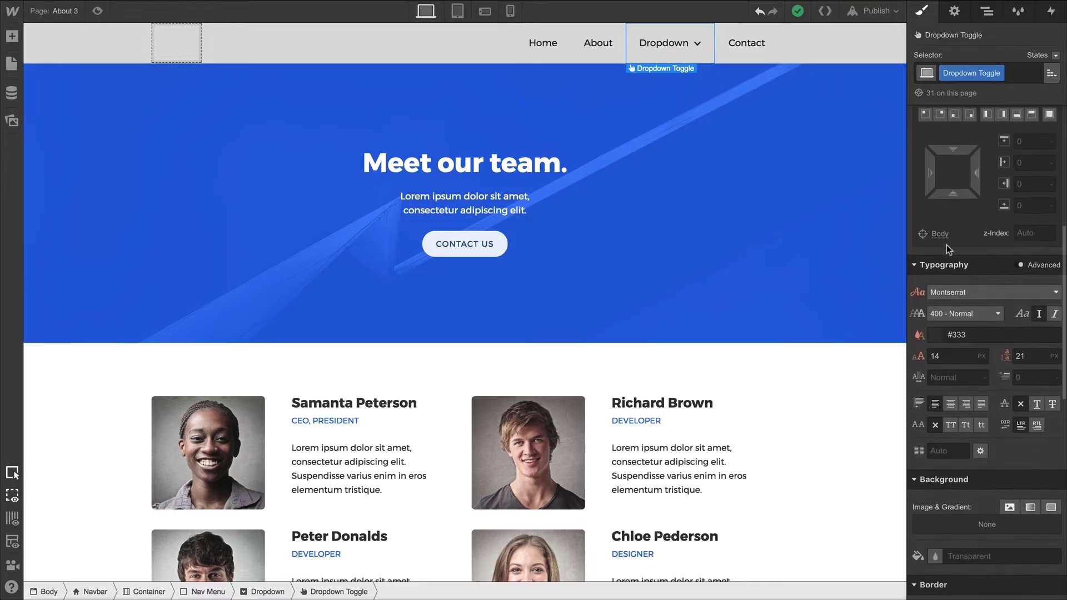
pyautogui.scroll(-5, 947, 244)
pyautogui.click(935, 210)
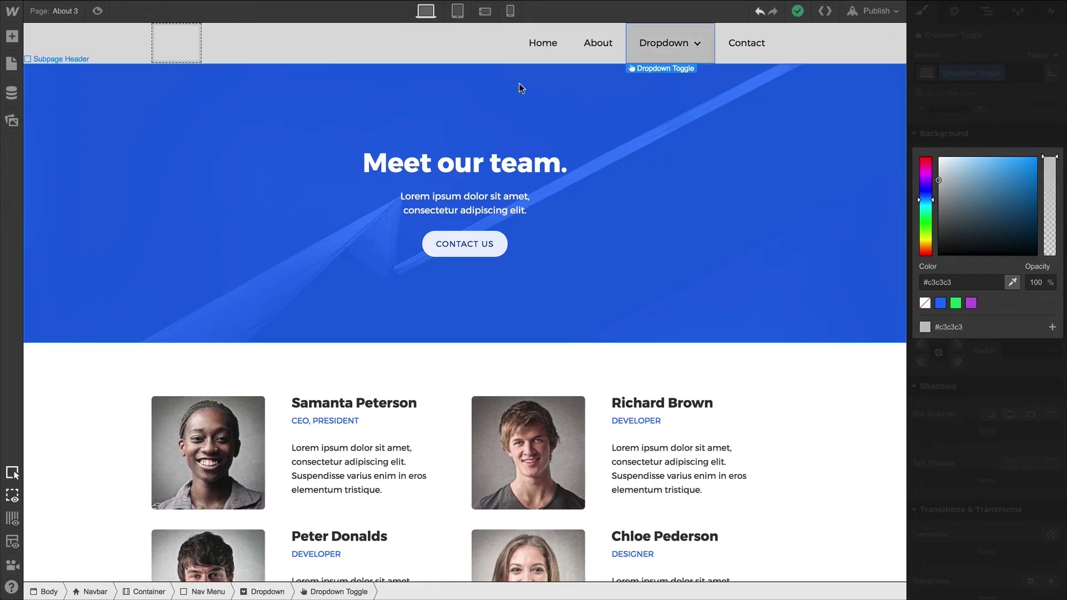
# Preview the page, opening and closing the dropdown to compare the grey and blue toggle colours.
pyautogui.click(98, 11)
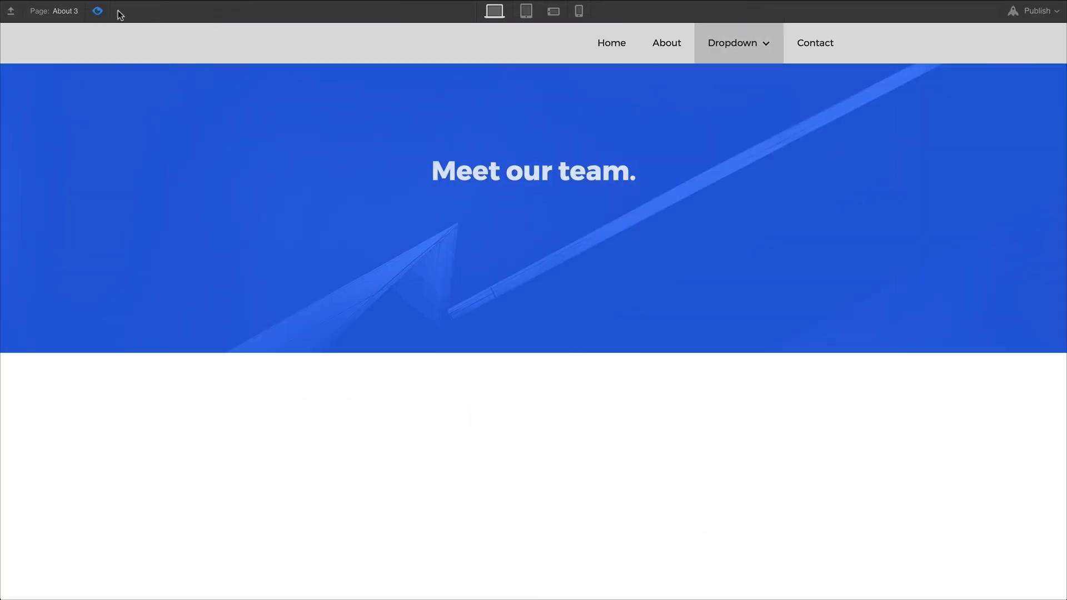
pyautogui.click(753, 59)
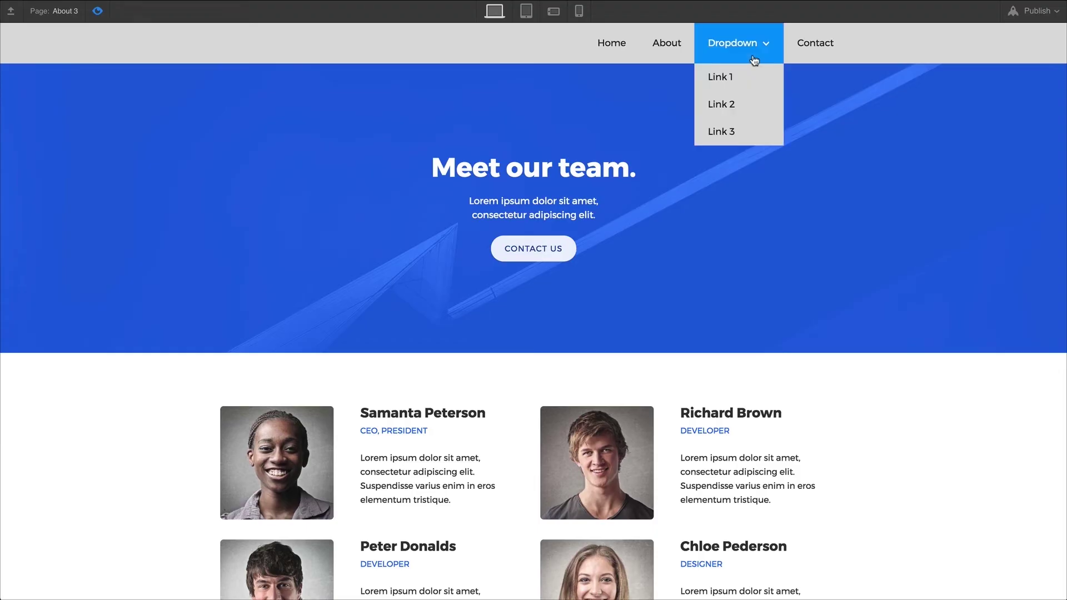
pyautogui.click(726, 57)
pyautogui.click(107, 15)
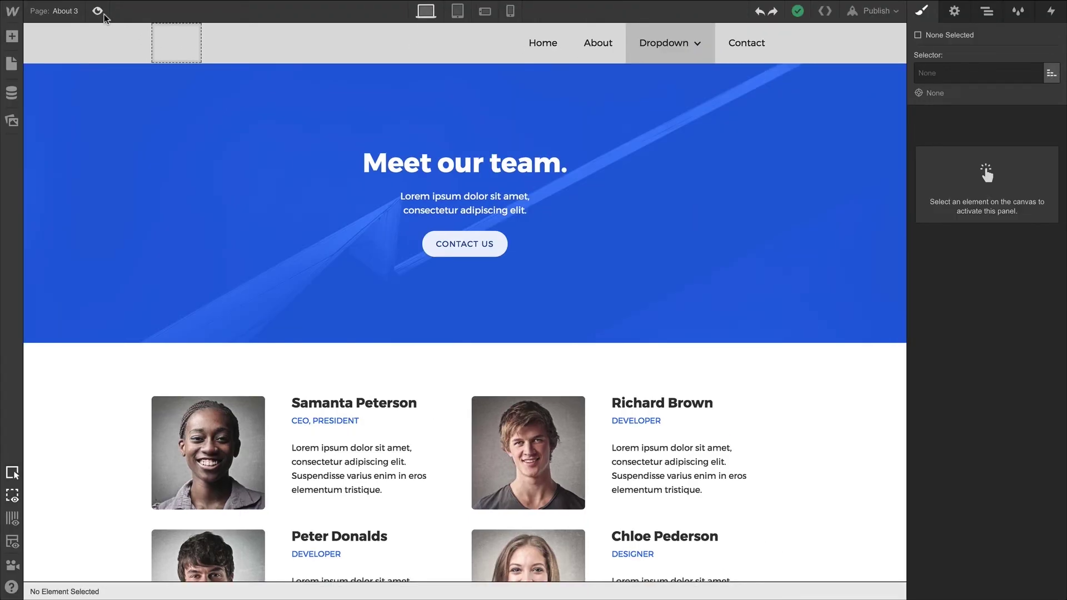
# Keep the dropdown menu open and give Link 1 a new 'Dropdown Link' class.
pyautogui.click(676, 52)
pyautogui.click(955, 15)
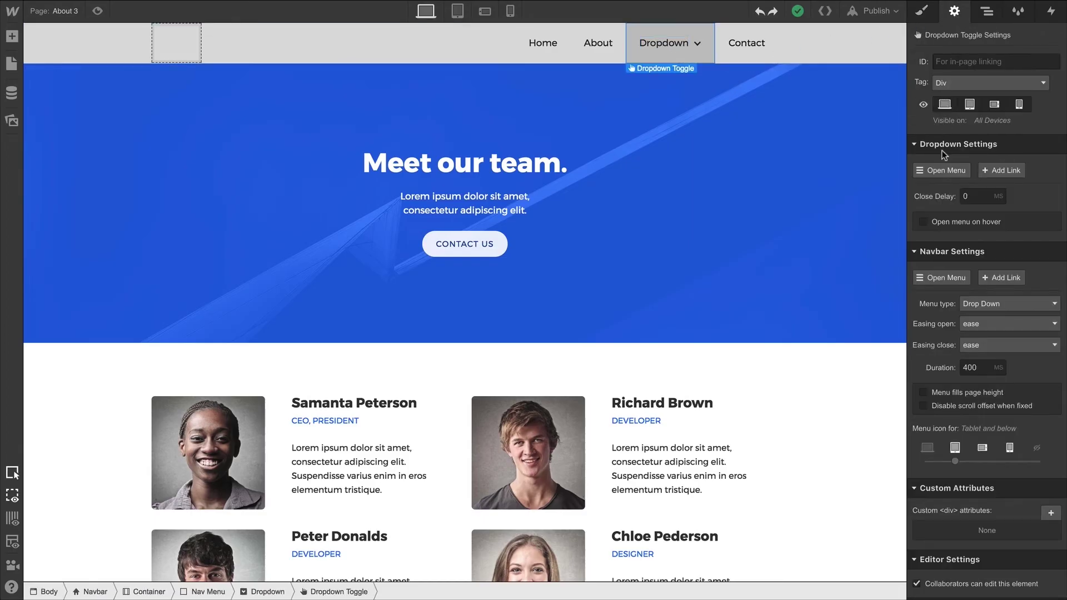
pyautogui.click(941, 171)
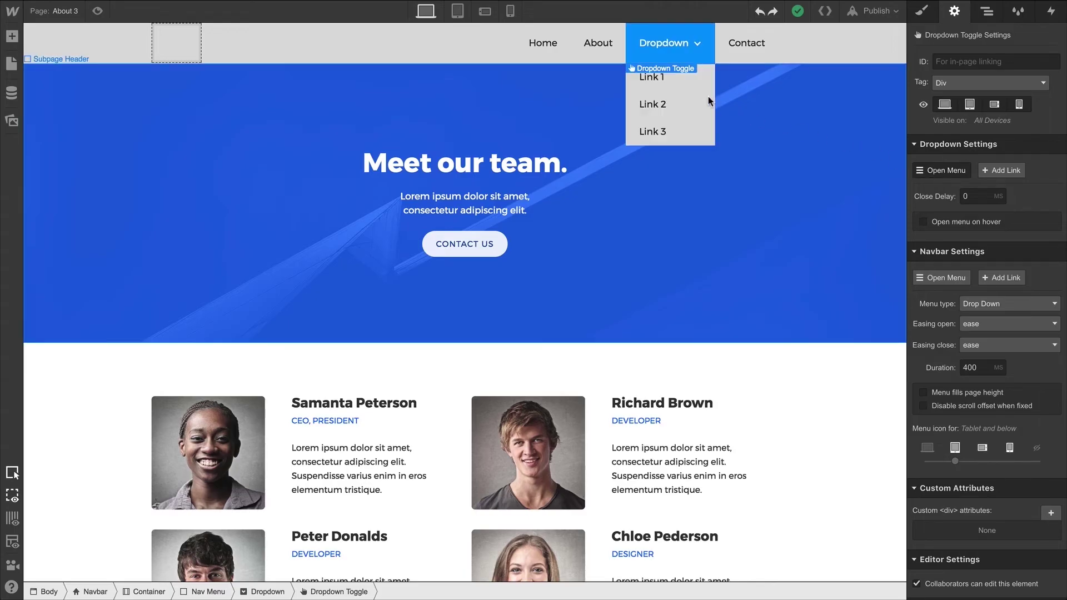
pyautogui.click(689, 83)
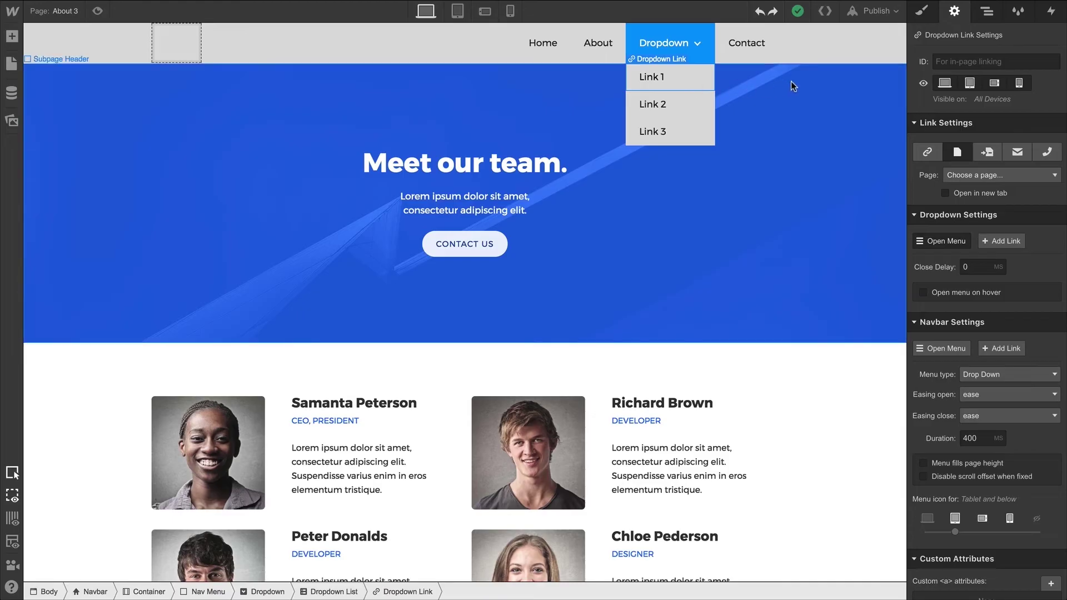
pyautogui.click(924, 13)
pyautogui.click(957, 73)
pyautogui.write('Dropdown Link')
pyautogui.press('Return')
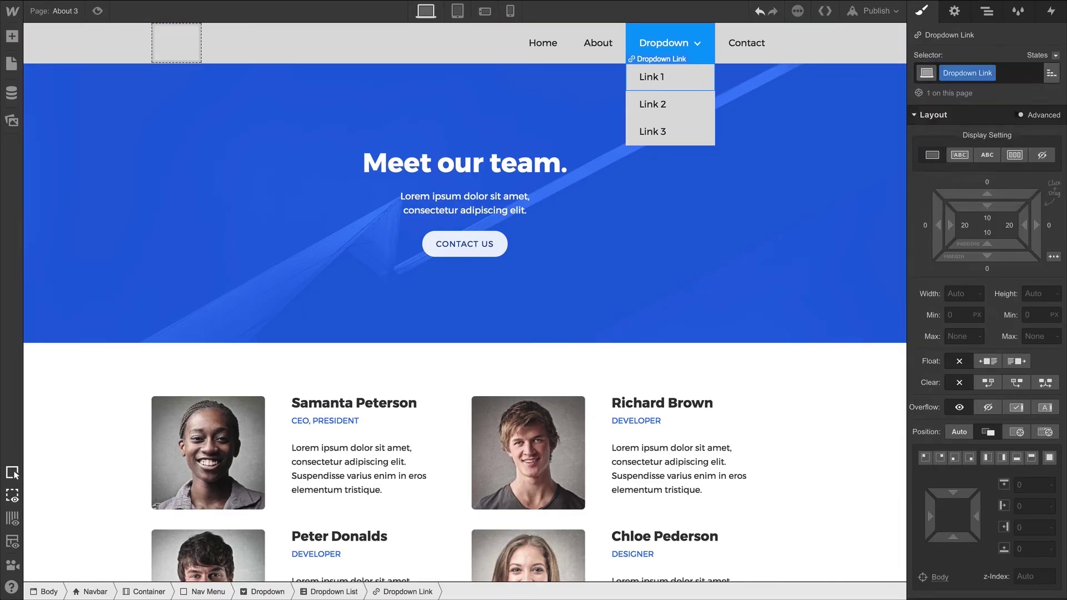
# Replace Link 2 with two pasted copies of the styled Link 1, then select the second copy.
pyautogui.click(680, 113)
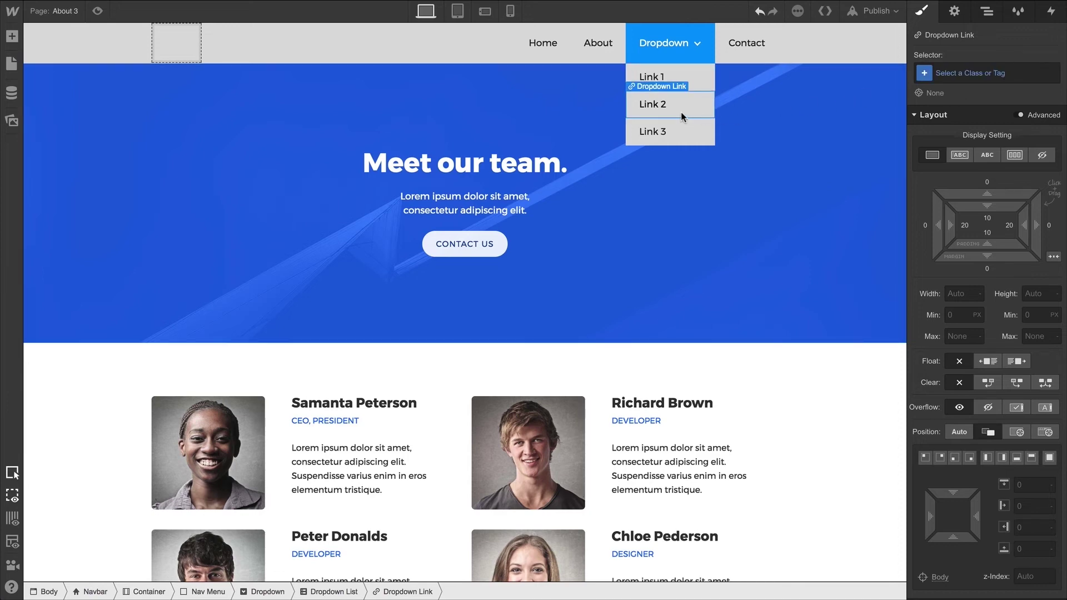
pyautogui.press('Delete')
pyautogui.press('Delete')
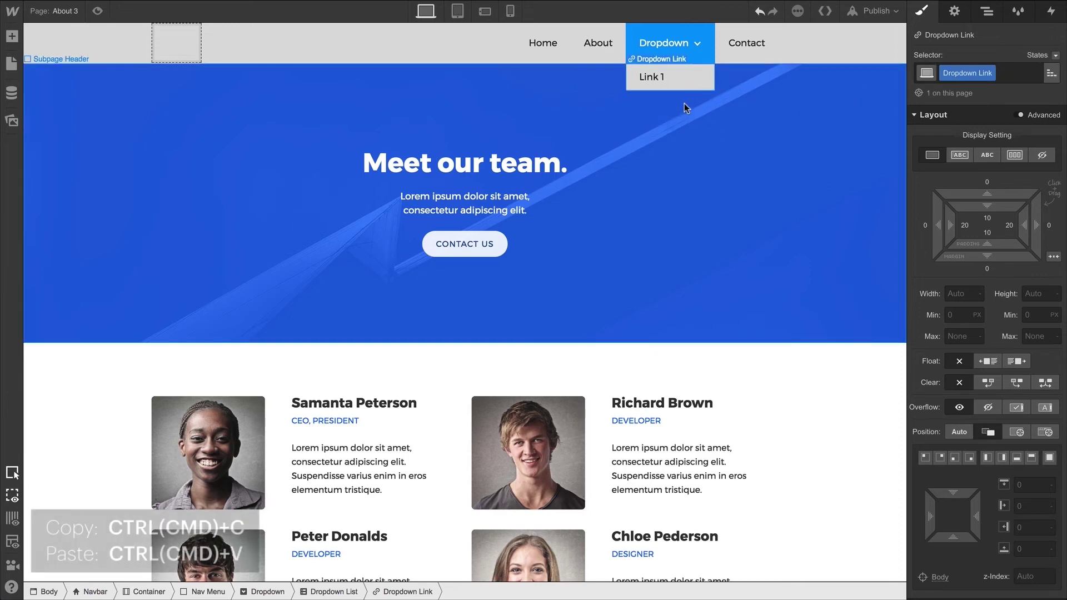
pyautogui.hotkey('ctrl', 'v')
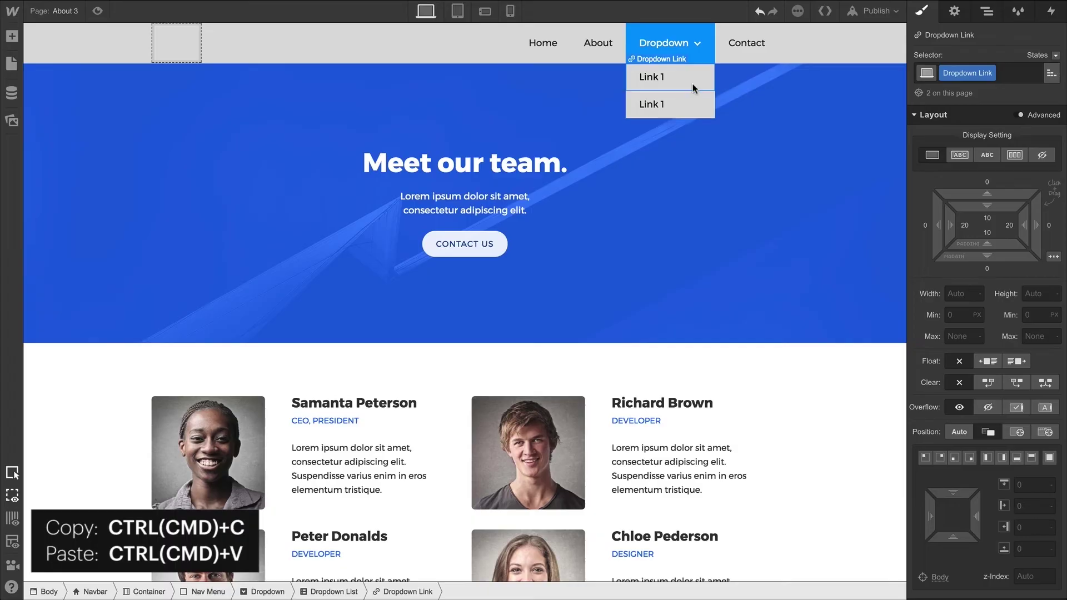
pyautogui.hotkey('ctrl', 'v')
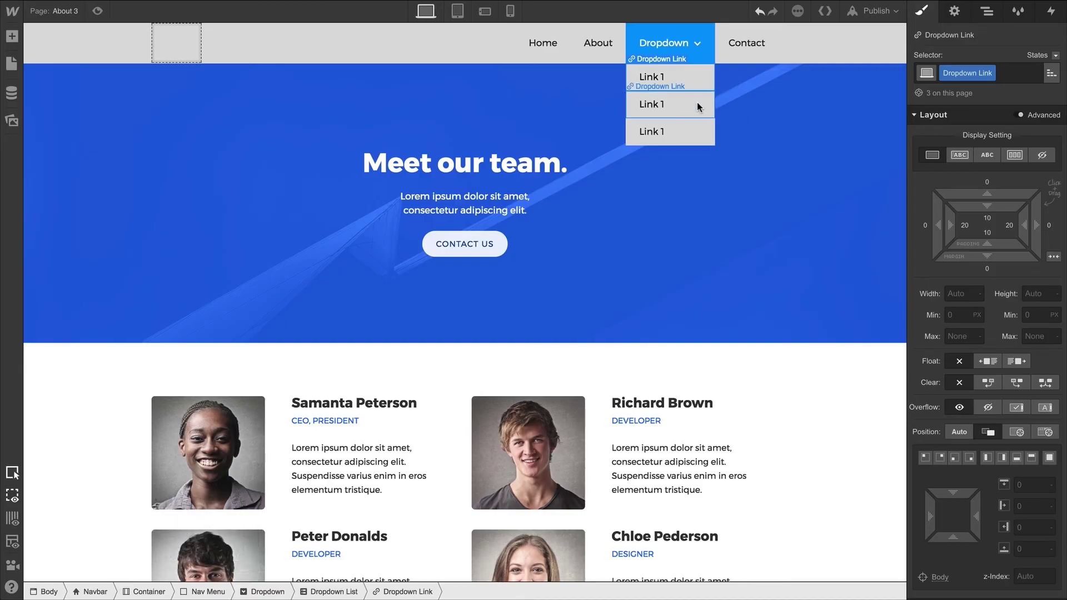
pyautogui.click(697, 103)
pyautogui.scroll(-4, 951, 329)
pyautogui.scroll(-5, 950, 329)
pyautogui.scroll(-1, 933, 275)
# Set the dropdown links' text colour to black.
pyautogui.click(934, 264)
pyautogui.moveTo(976, 179)
pyautogui.mouseDown()
pyautogui.moveTo(965, 172)
pyautogui.moveTo(938, 256)
pyautogui.mouseUp()
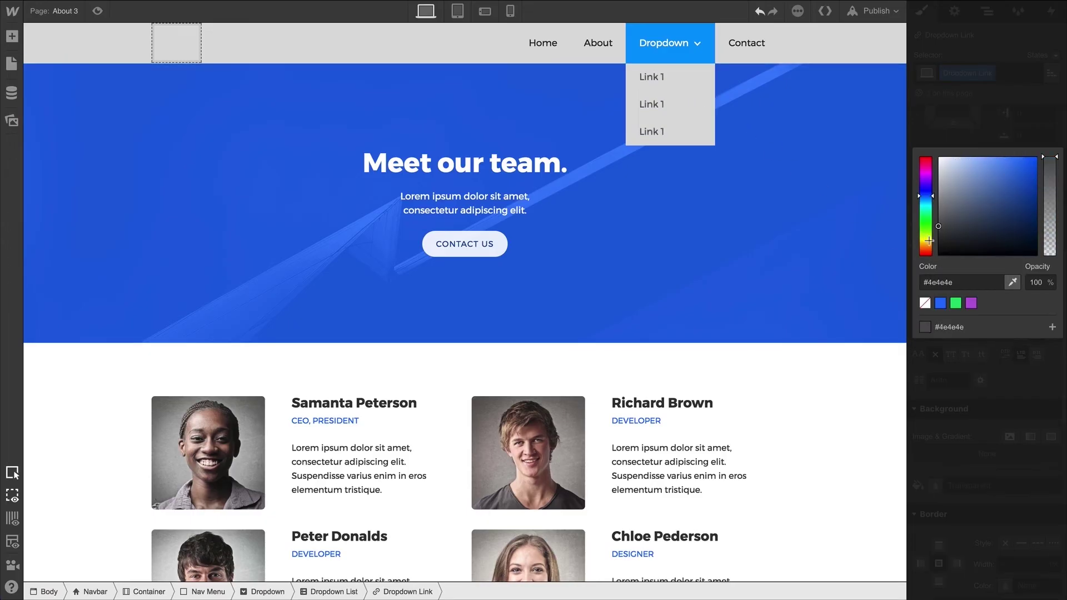
pyautogui.click(990, 143)
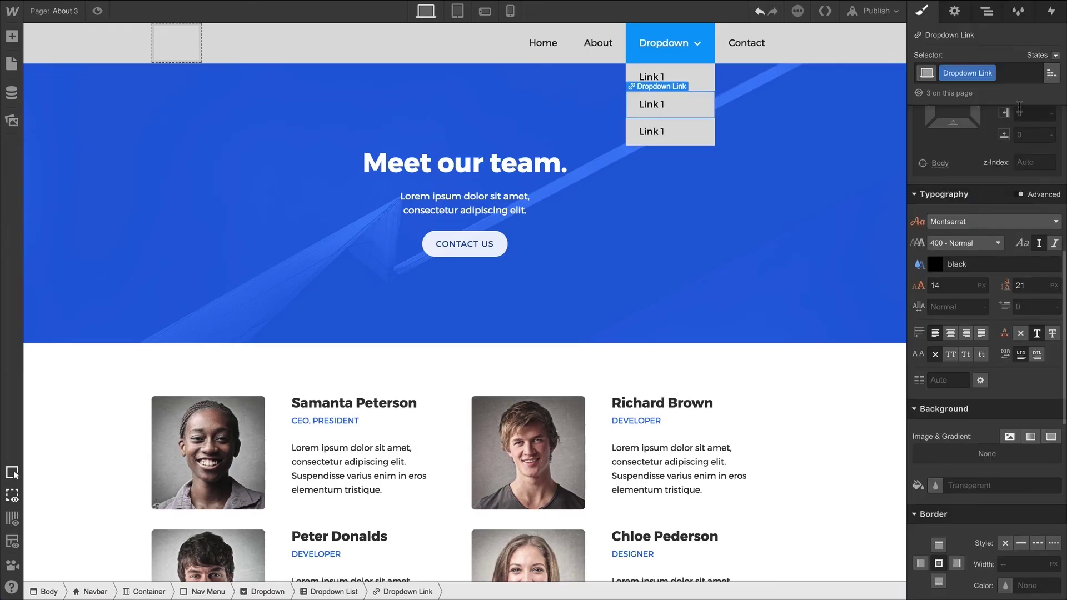
# Give the links' Hover state a #0898fa background and white text, then test in preview.
pyautogui.click(1055, 55)
pyautogui.click(1030, 83)
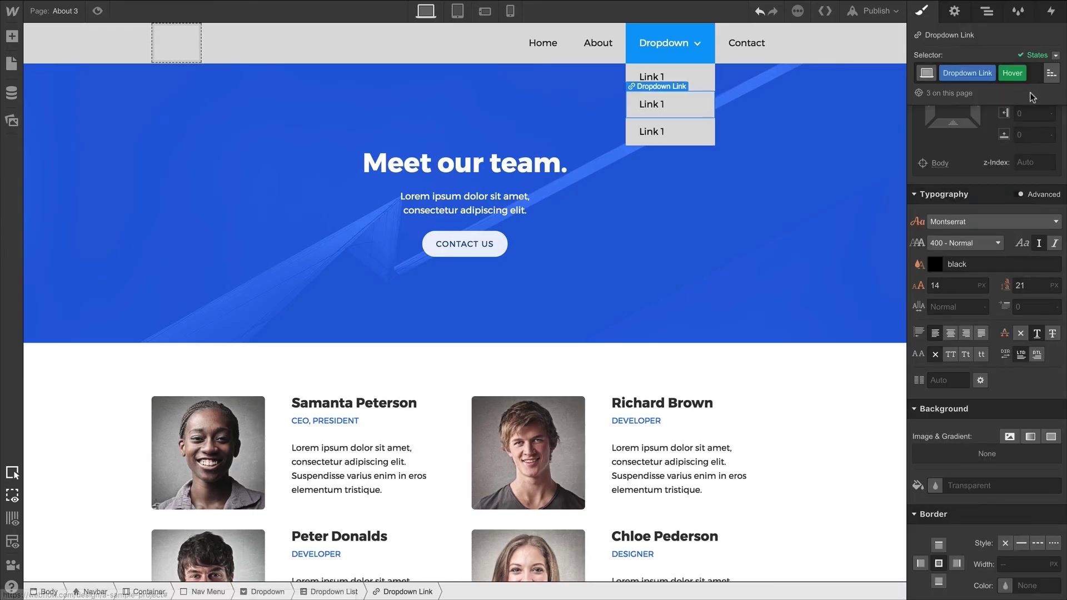
pyautogui.click(935, 486)
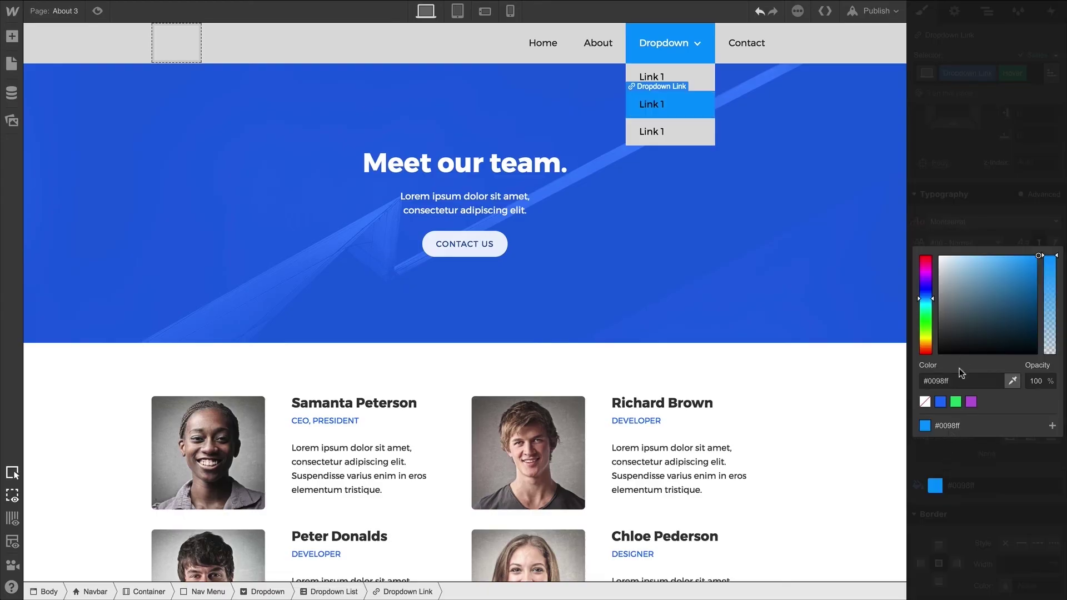
pyautogui.click(1032, 263)
pyautogui.click(1034, 233)
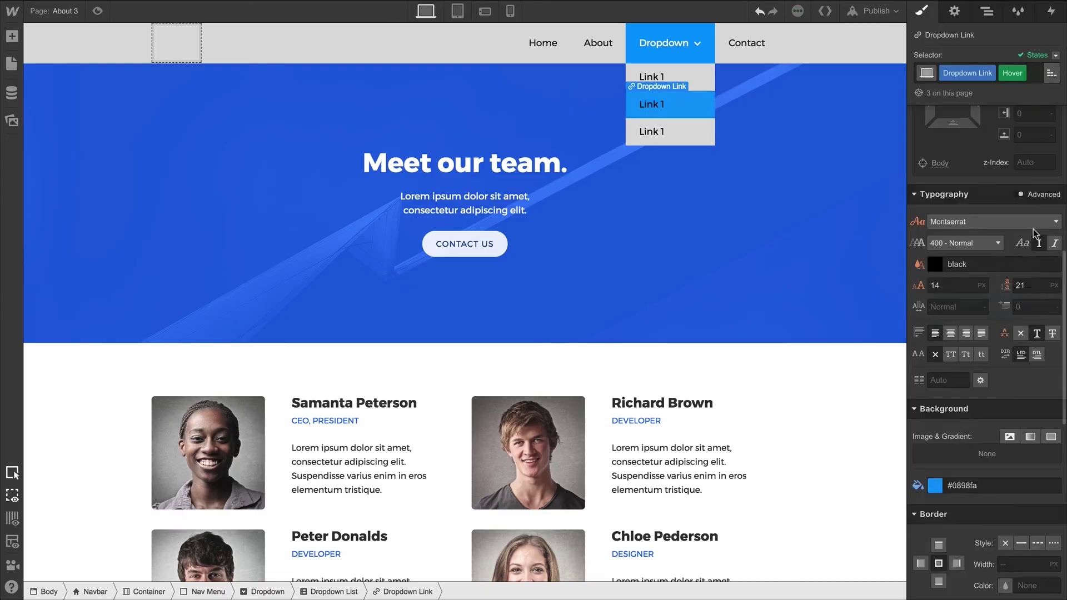
pyautogui.click(956, 265)
pyautogui.write('white')
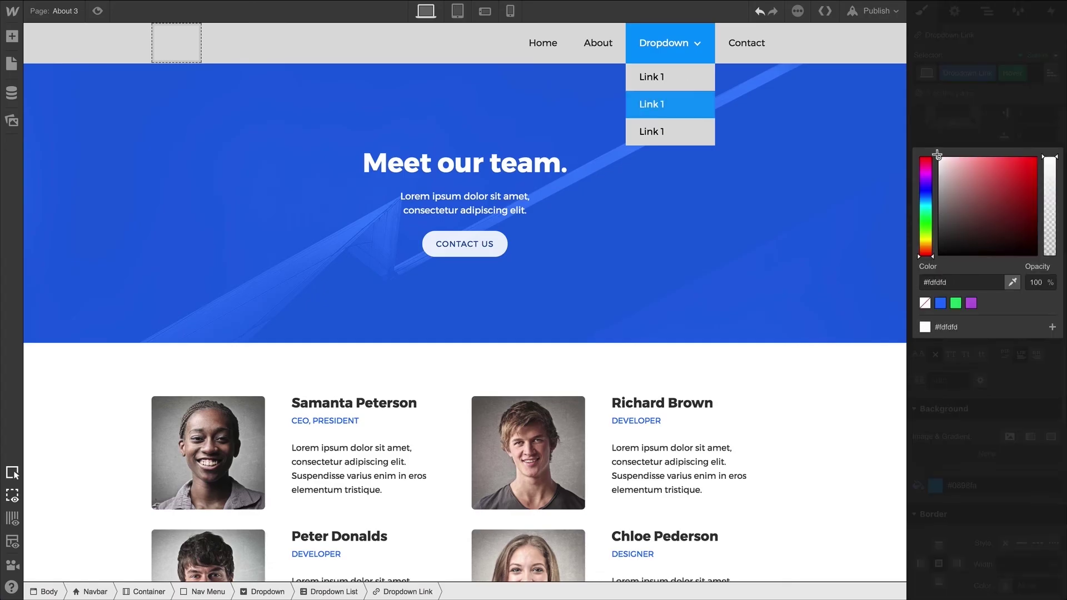
pyautogui.click(98, 10)
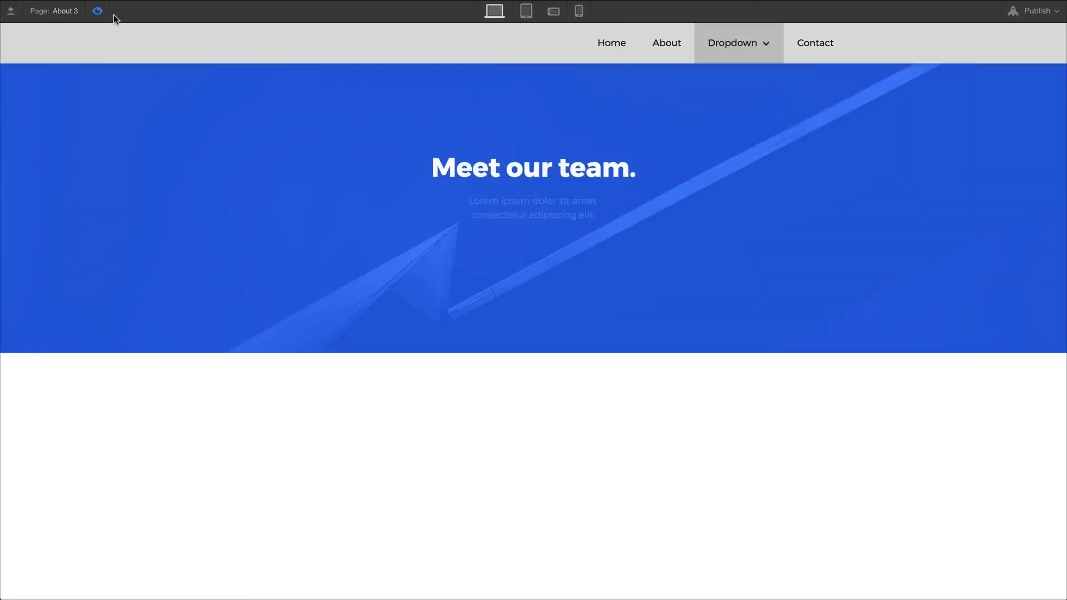
pyautogui.click(747, 57)
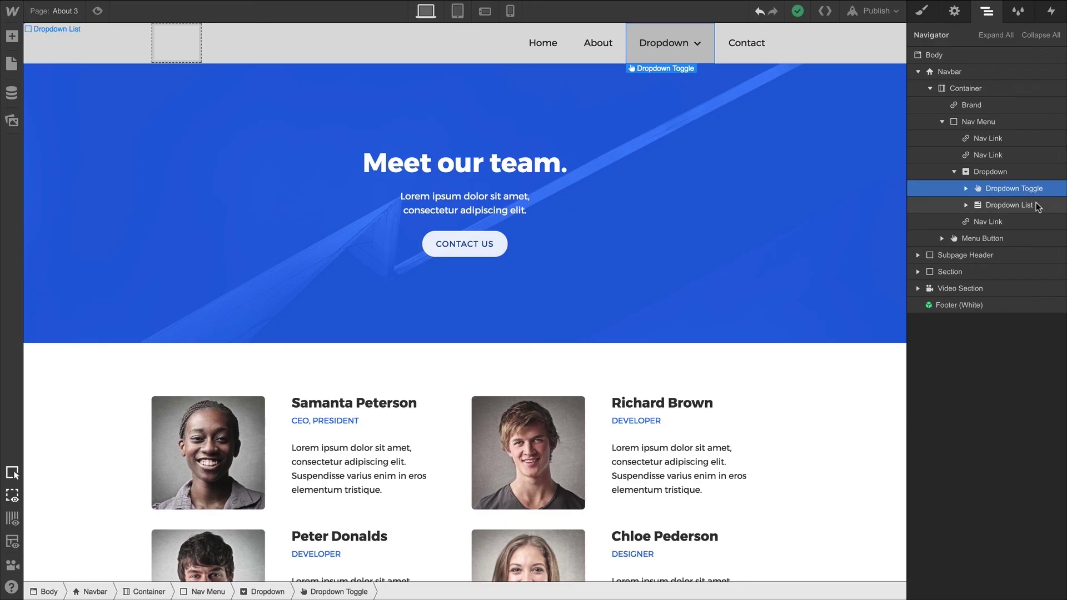
# Expand the Dropdown List in the Navigator and duplicate Link 4 into a second copy.
pyautogui.click(1026, 207)
pyautogui.click(967, 206)
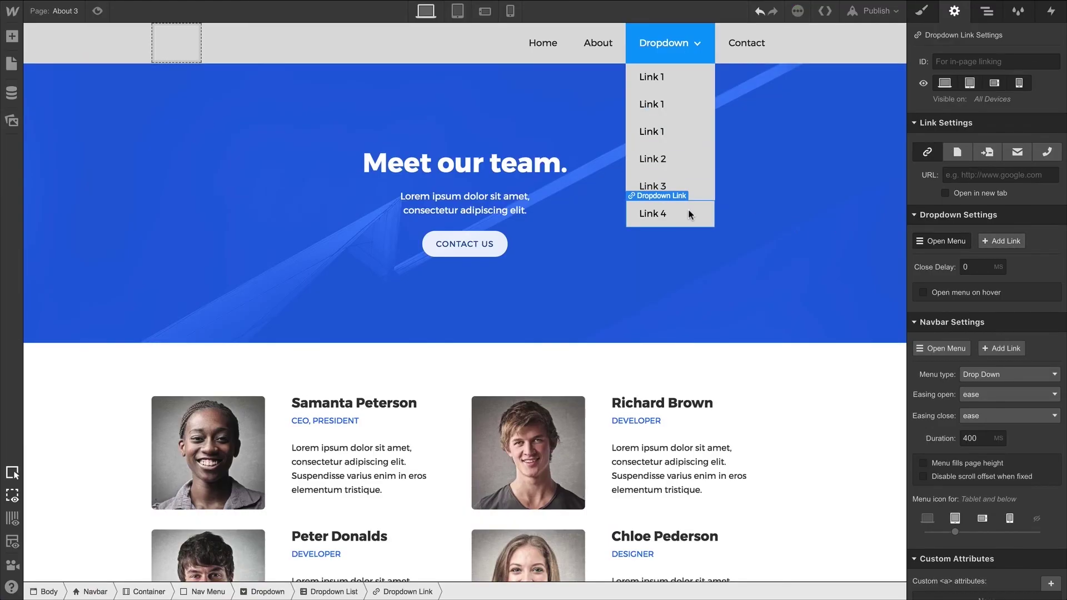
pyautogui.rightClick(688, 211)
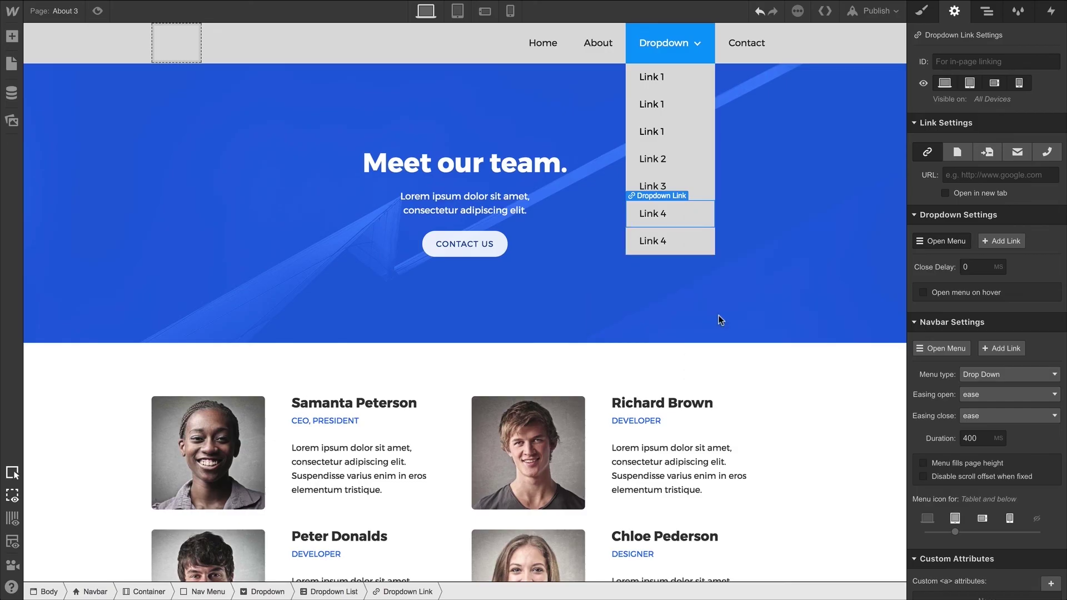